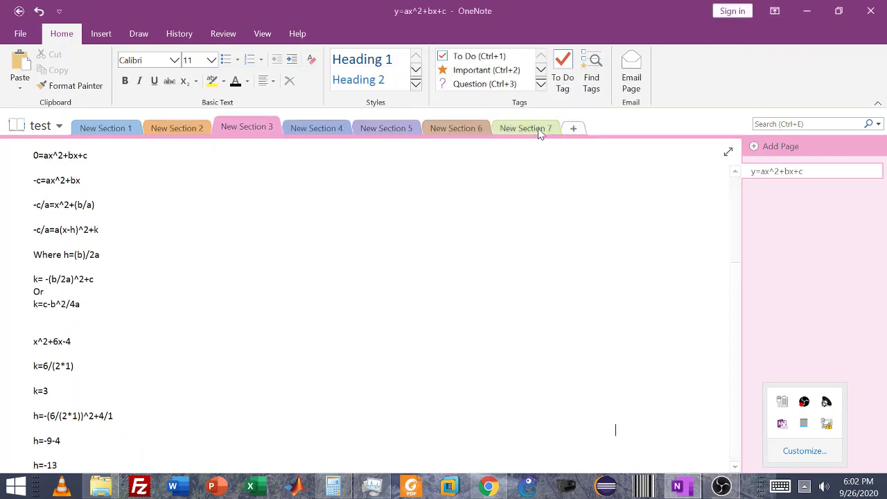
Step: Open New Section 7 and change the capital A at the start of the heading equation to lowercase "a"
click(540, 132)
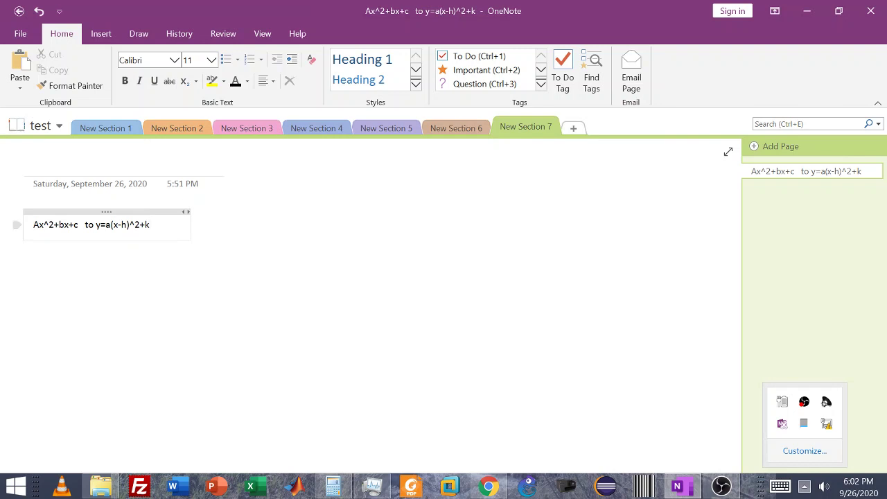
key(Home)
key(Delete)
text(a)
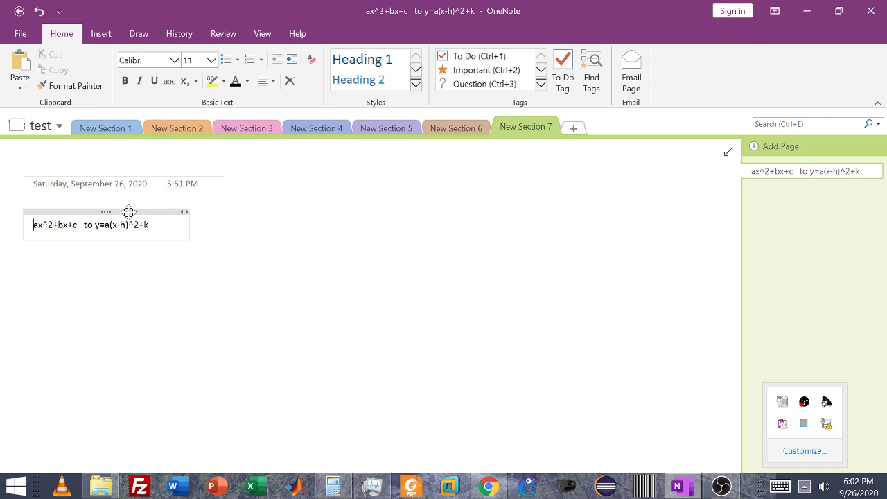
Step: Highlight the expression ax^2+bx+c and the target form y=a(x-h)^2+k in the heading line to examine them
key(Up)
key(Down)
drag(58, 224, 84, 225)
key(ctrl+shift+Left)
key(ctrl+shift+Left)
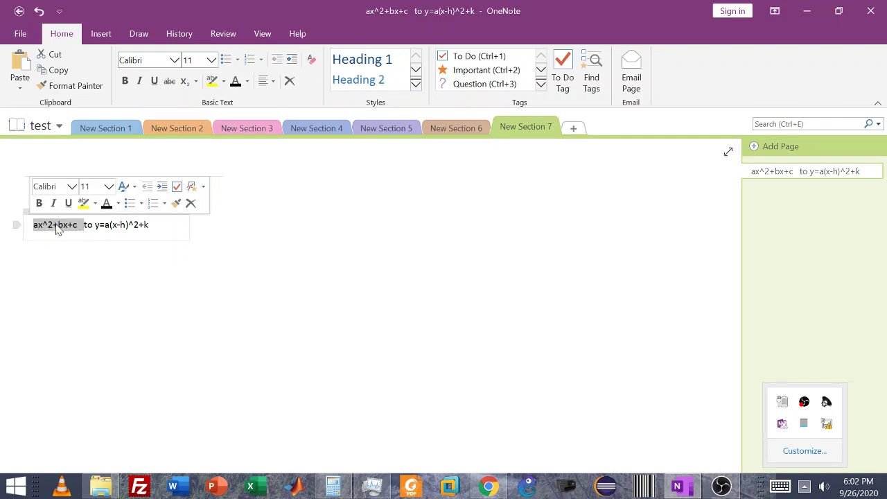
drag(95, 225, 150, 225)
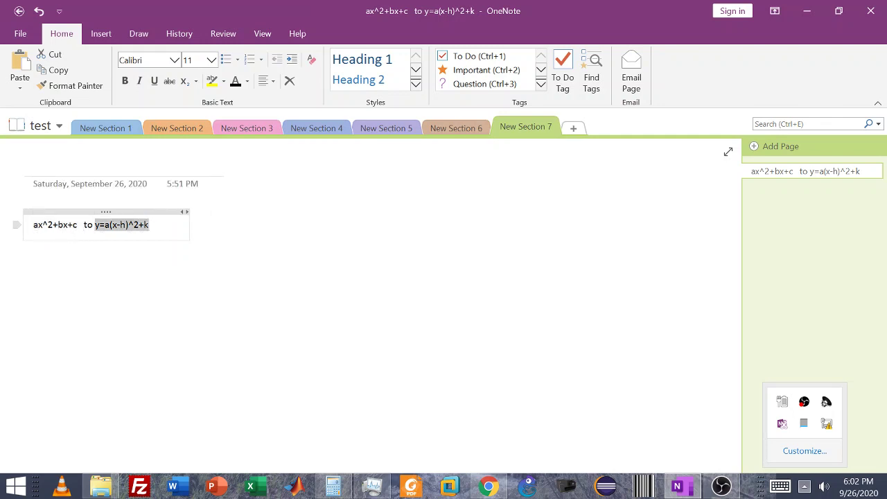
click(155, 226)
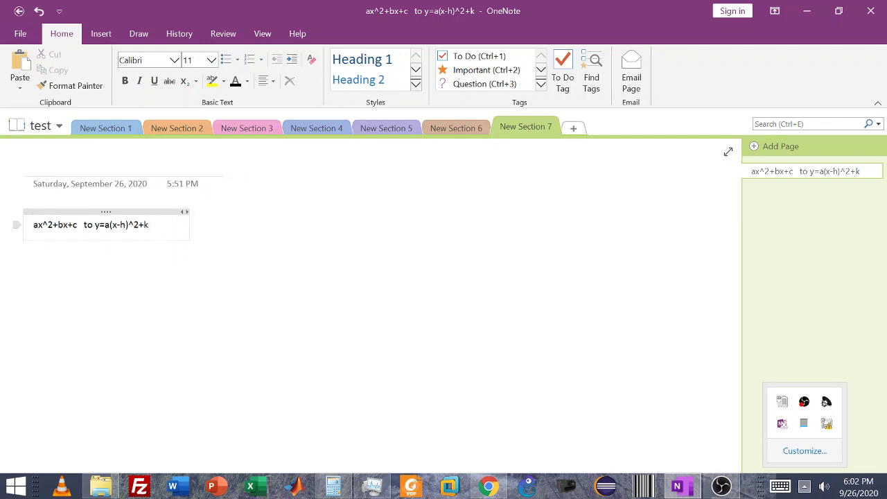
Step: Add the example equation y=x^2+6x-4 on a new line below the heading
key(Return)
text(y=x^2+6x)
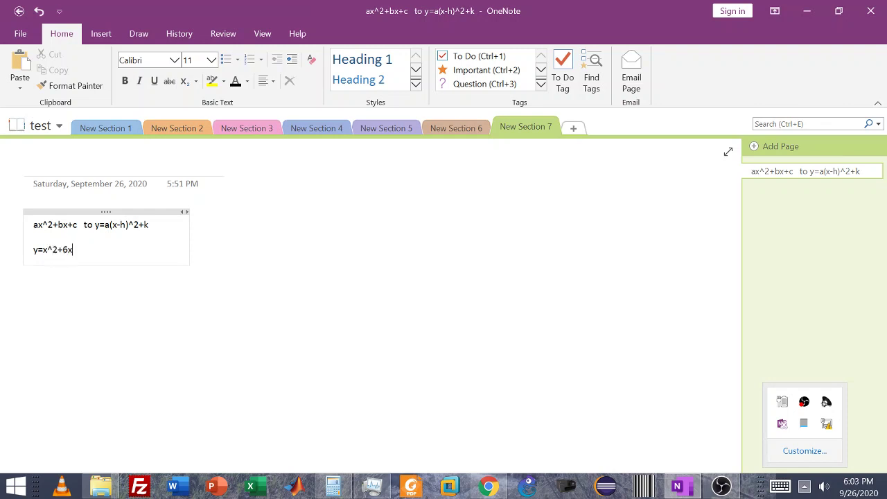
text(-4)
key(Up)
key(Up)
key(Down)
key(Down)
key(Up)
key(Down)
text(1*)
key(BackSpace)
key(BackSpace)
Step: Add the line y=(x+p)^2 below the example equation, separated by a blank line
key(End)
key(Return)
key(Return)
text(y=(x+p)^2)
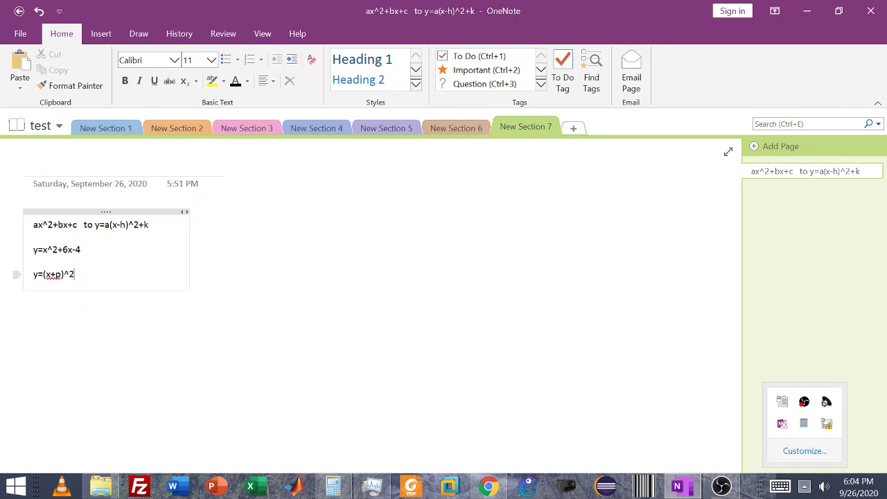
Step: Replace p with 3 in the squared binomial and extend the line to y=(x+3)^2=(x+3)*(x+3)=x^2+3x+3x+9
key(BackSpace)
key(BackSpace)
text(^2)
key(BackSpace)
key(BackSpace)
key(BackSpace)
key(BackSpace)
text(3)^2=(x+3)*(x+3)=x^2+3x+3x)
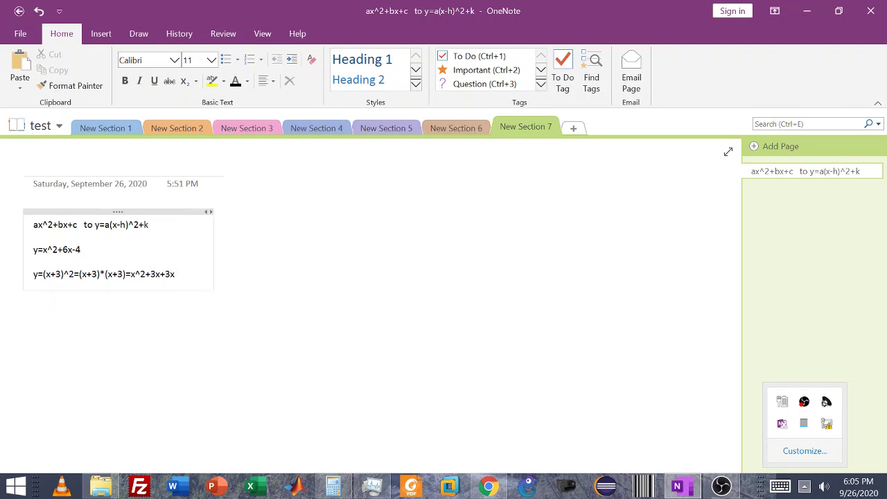
text(+9)
key(Return)
key(Return)
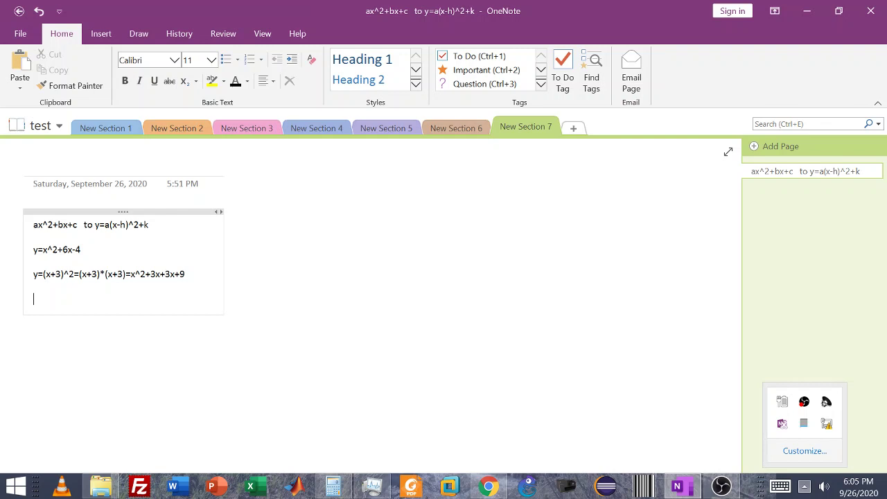
Step: Add the line "Set y=0" below the expanded binomial, followed by a blank line
text(set y=)
text(0)
key(Return)
key(Return)
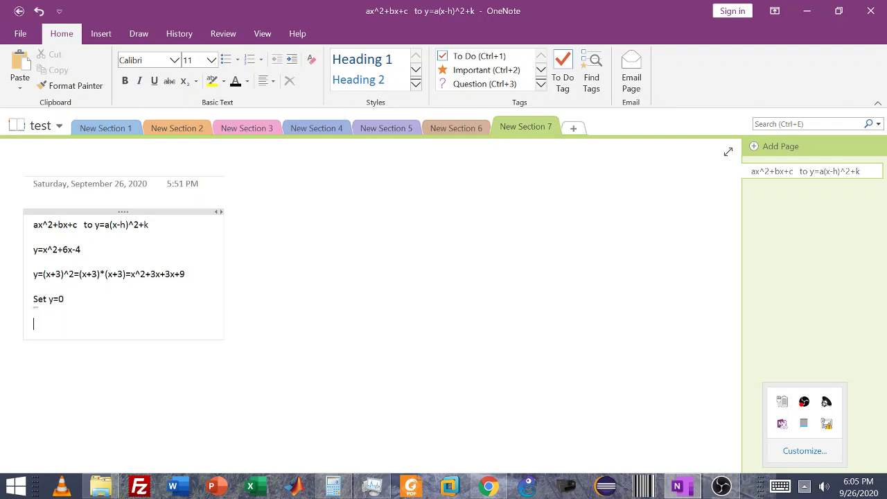
Step: Start a line with "0=" and move the expression x^2+6x-4 there from the "y=" line below the heading
text(0=)
mouse_move(47, 250)
mouse_down()
mouse_move(81, 249)
mouse_move(43, 249)
mouse_up()
key(ctrl+c)
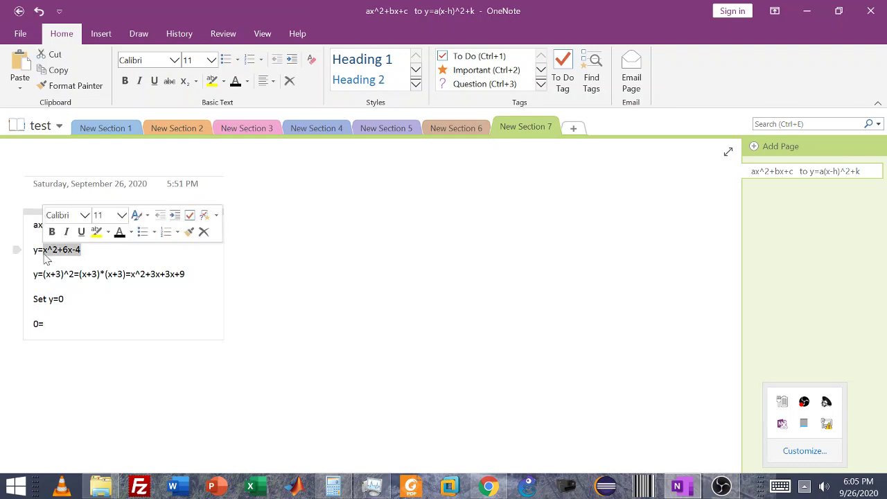
key(BackSpace)
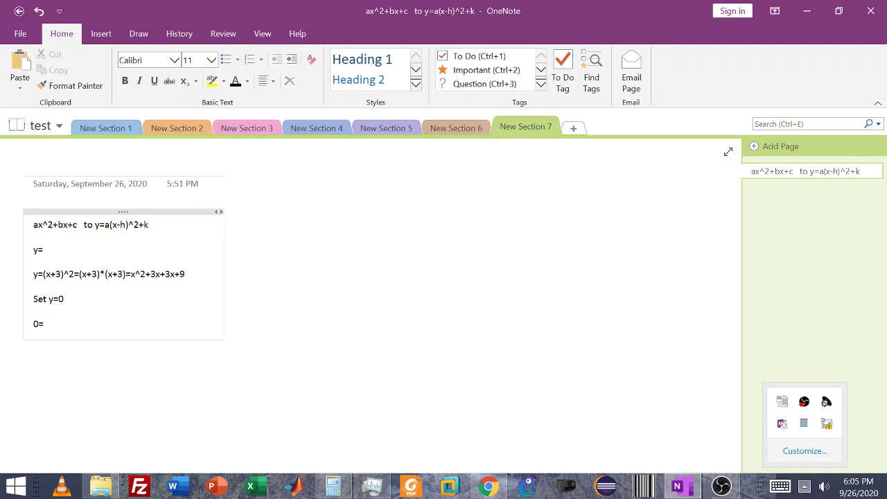
key(ctrl+v)
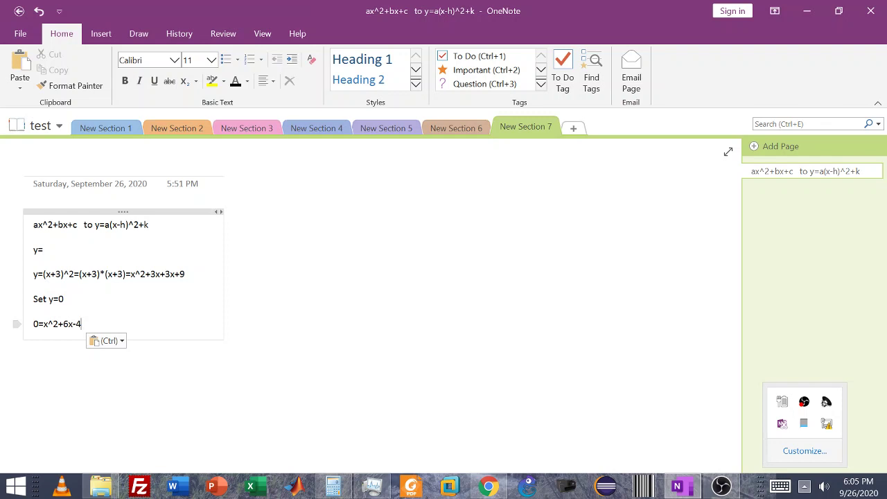
key(Return)
key(Return)
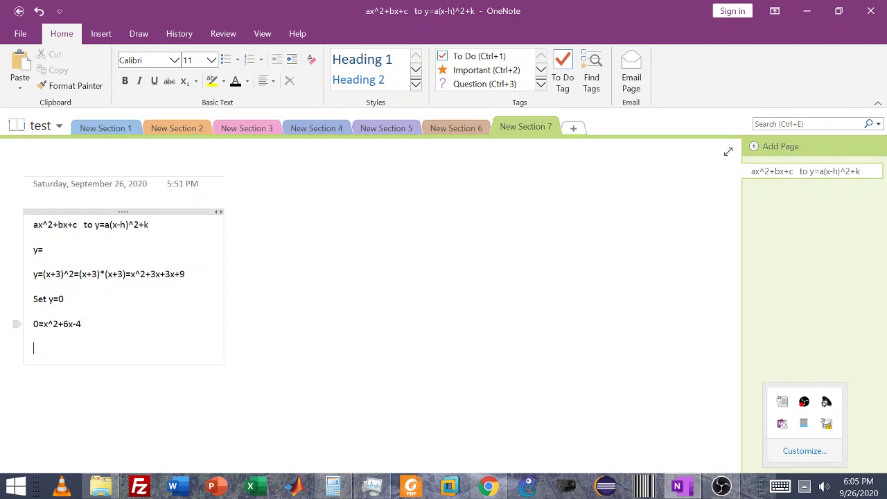
Step: Add the lines 'Divide all by "a"' and "Still..." below 0=x^2+6x-4
text(divide all by "a")
key(Return)
key(Return)
text(still...)
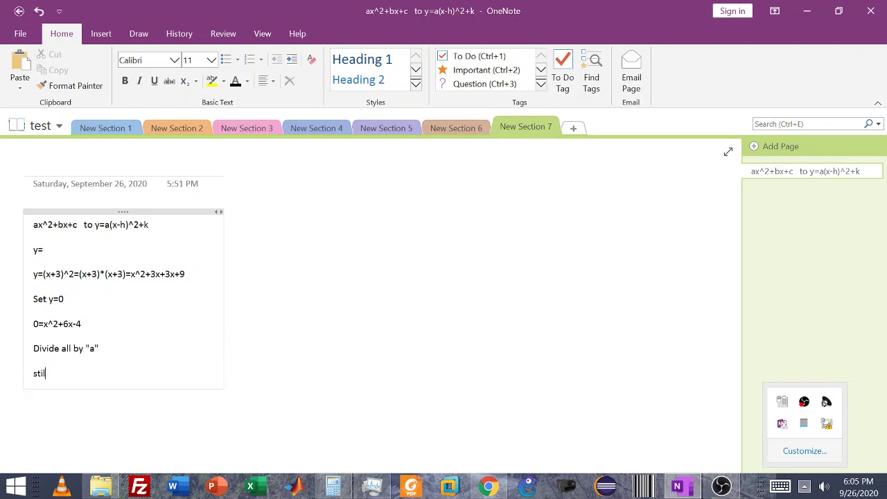
Step: Place a copy of 0=x^2+6x-4 directly after "Still..." on the same line
drag(38, 323, 81, 324)
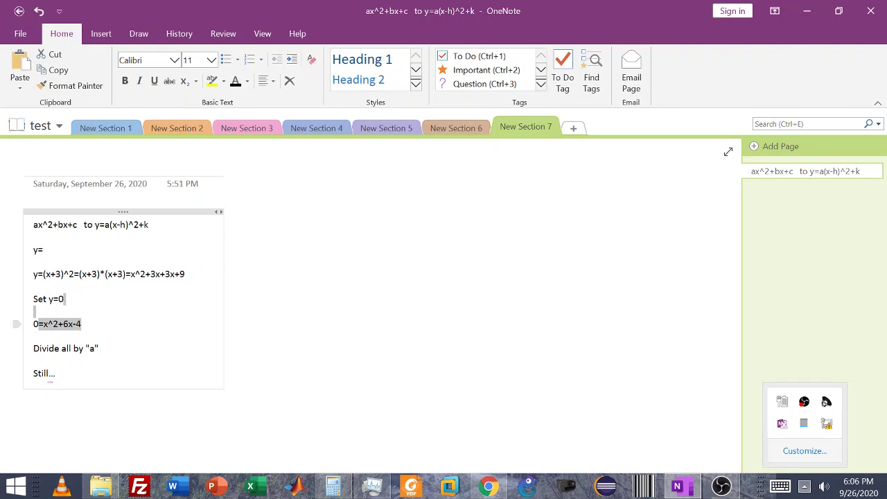
click(33, 399)
text(0=x^2+6x-4)
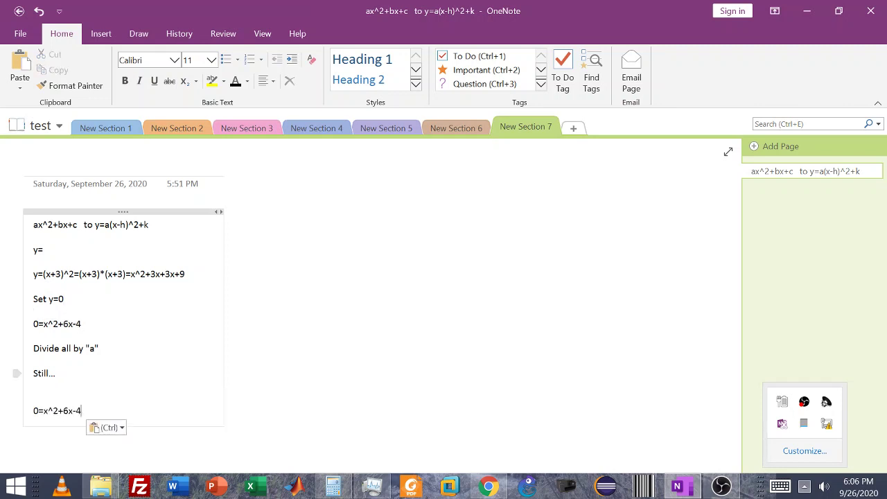
key(BackSpace)
key(BackSpace)
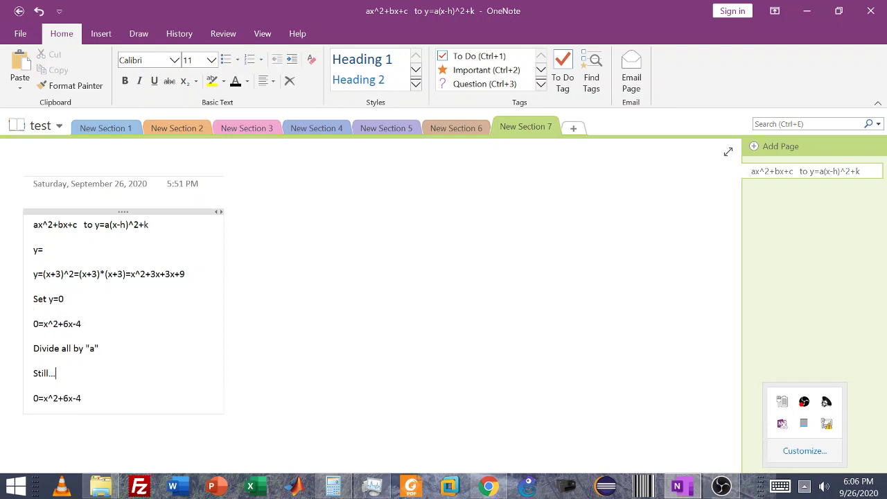
key(Delete)
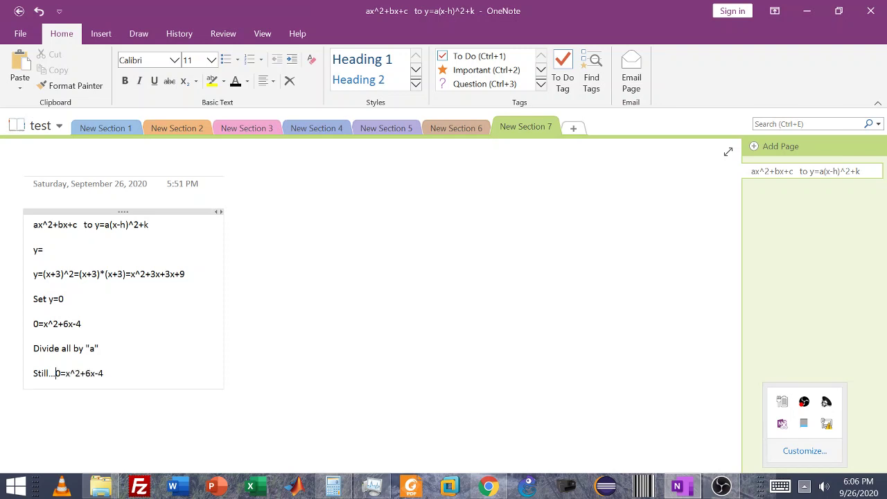
Step: Write the rearranged equation 4=x^2+6x below the "Still..." line, reusing a copy of the earlier equation without its constant
key(Return)
key(Return)
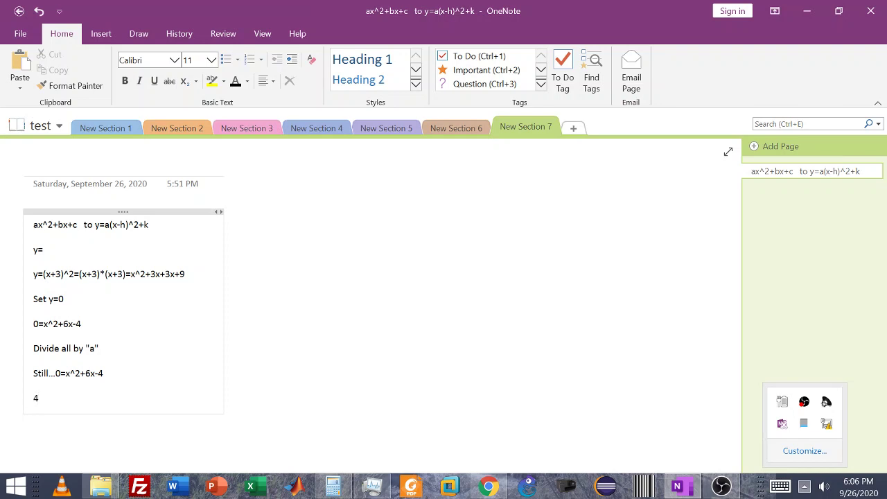
text(=)
key(Return)
text(0=x^2+6x-4)
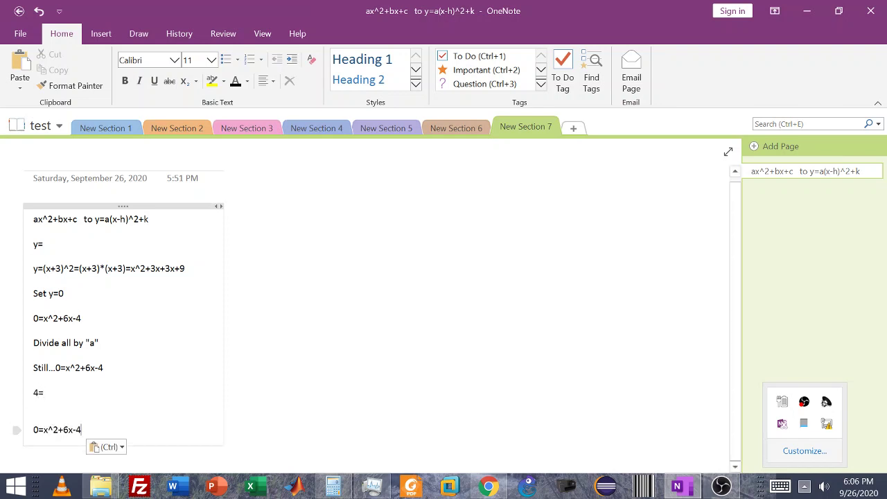
drag(44, 429, 34, 410)
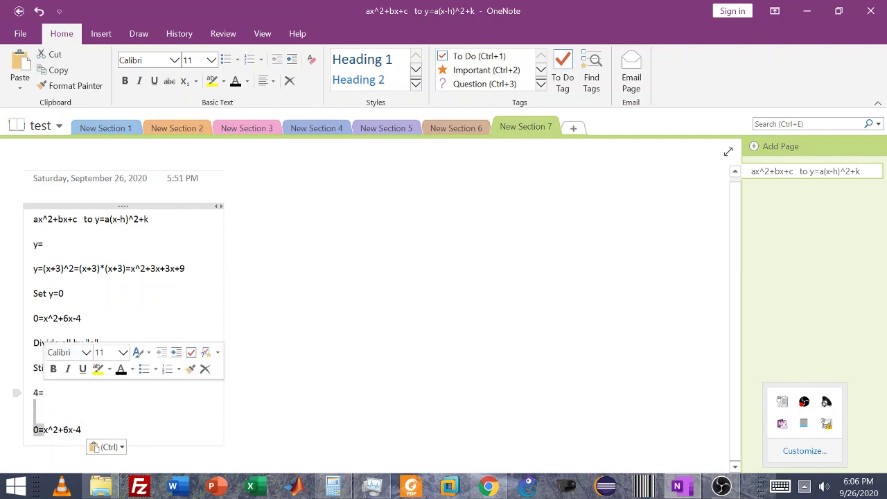
key(BackSpace)
key(BackSpace)
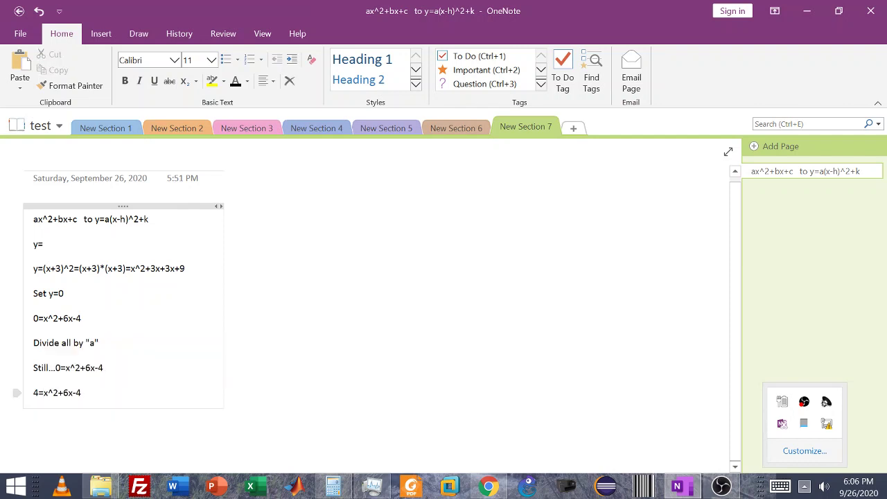
key(End)
key(BackSpace)
Step: Add the note 'Pretend you can make c whatever you want "pretend" :)' below 4=x^2+6x
key(Return)
key(Return)
text(pr)
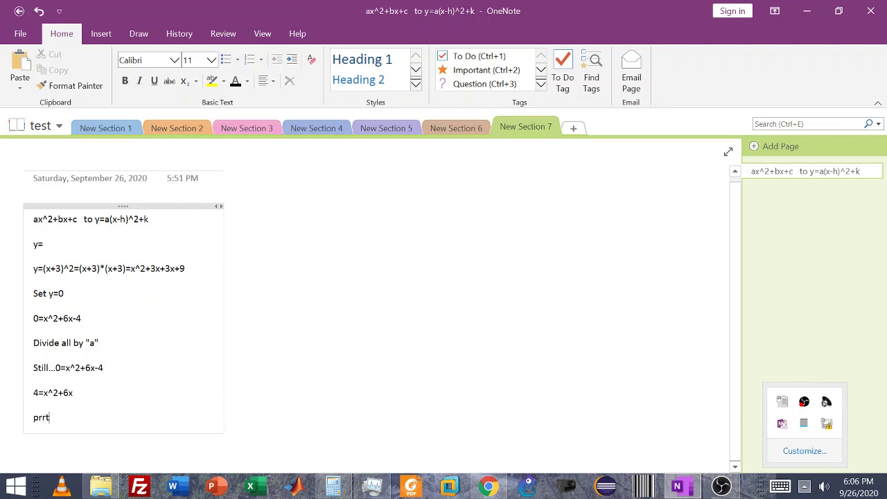
text(etend you can make c whateve)
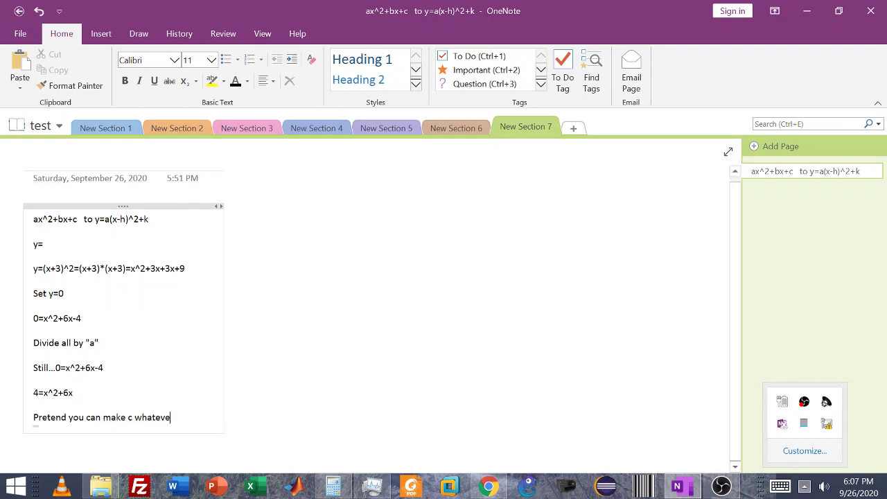
text(r you want)
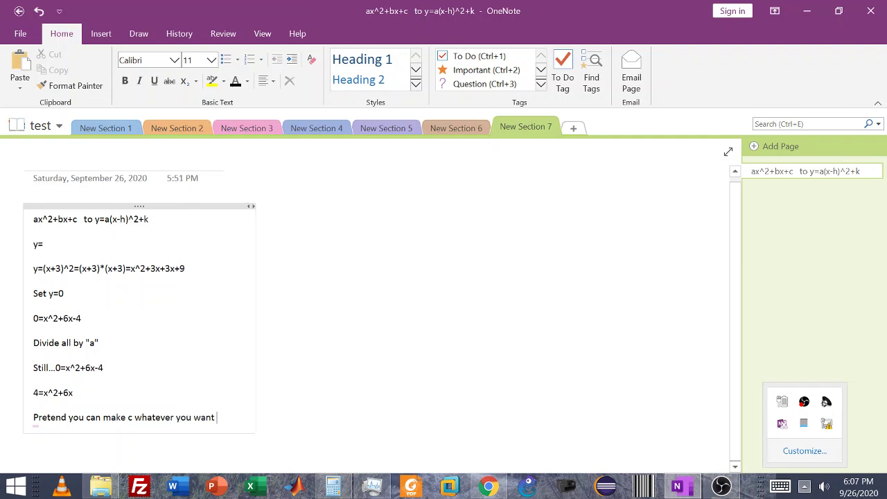
text( "pretend" :))
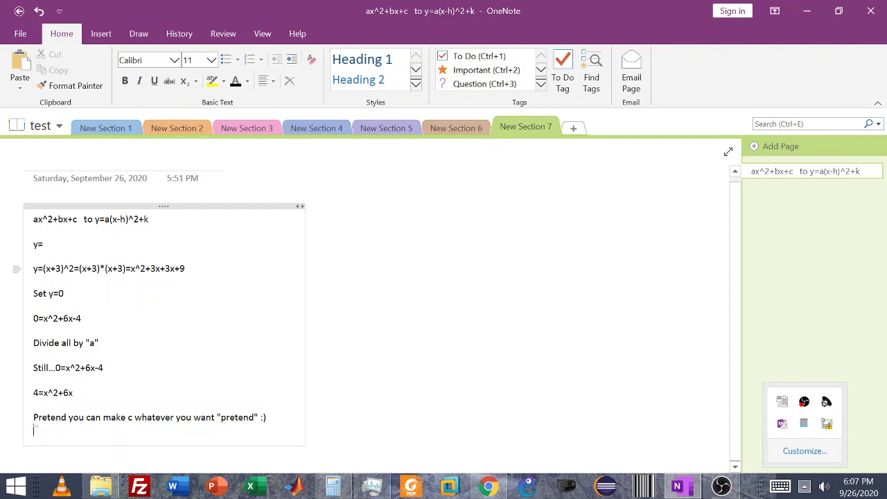
Step: Append =x^2+6x+9 to the expanded (x+3)^2 line and insert a copy of 0=x^2+6x-4 after "y=" above it
click(185, 269)
text(=x^2+6x+9)
text(0=x^2+6x-4)
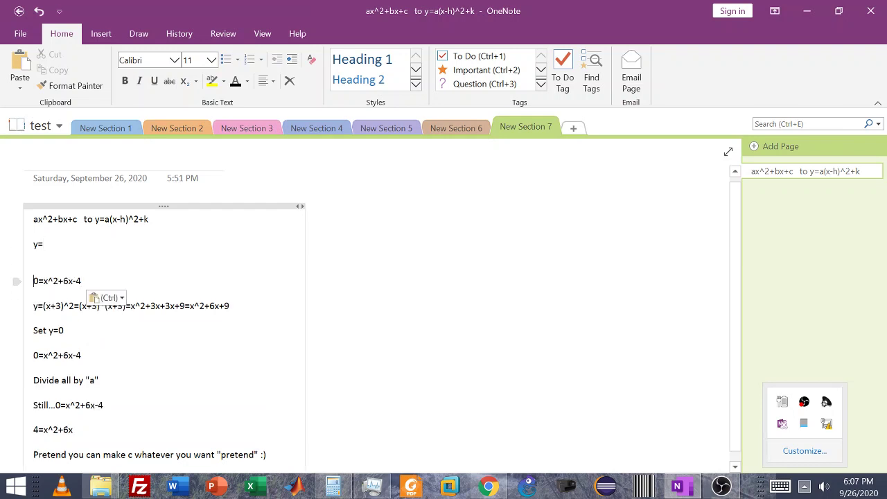
key(BackSpace)
key(BackSpace)
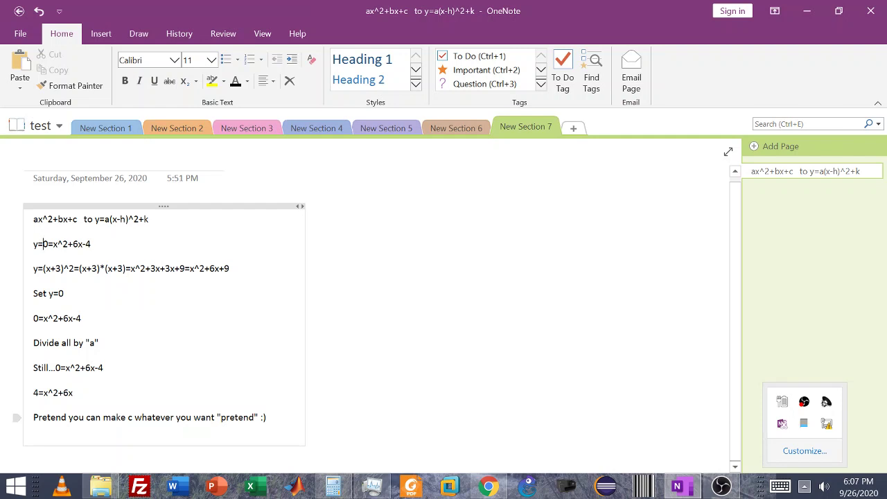
Step: Append +"9" to the 4=x^2+6x line and write 4=(x+3)^2 on a new line below the "Pretend" note
key(Return)
key(Return)
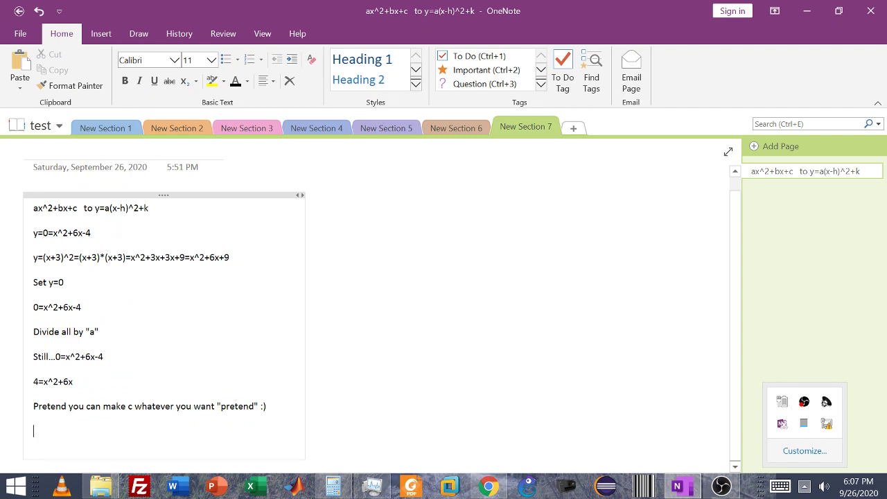
text(4)
click(73, 381)
text(+")
text(9")
text(=)
text(x)
key(BackSpace)
text((x+3)
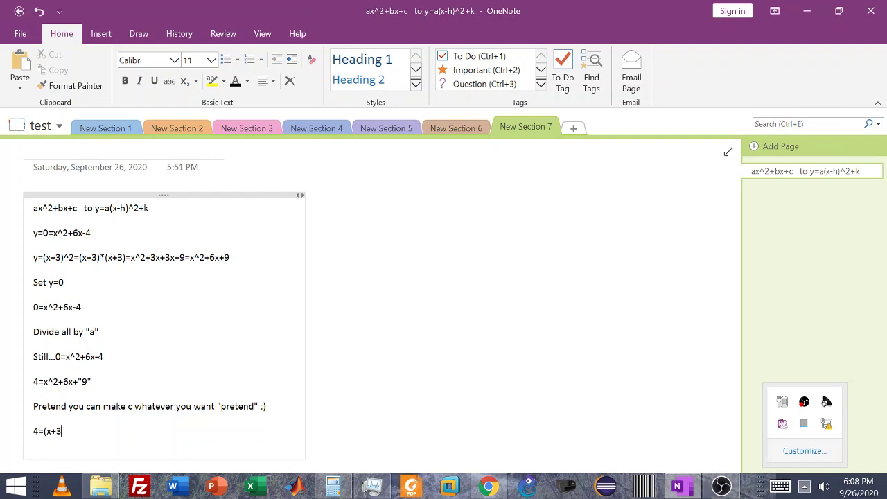
text()^2)
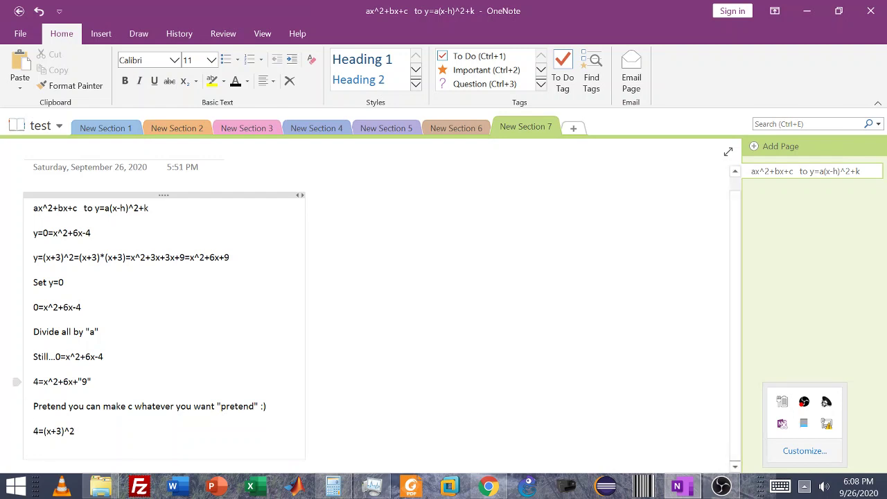
Step: Complete the last equation as 4=(x+3)^2-9 and open a new line below it
click(91, 381)
text(-9)
key(Return)
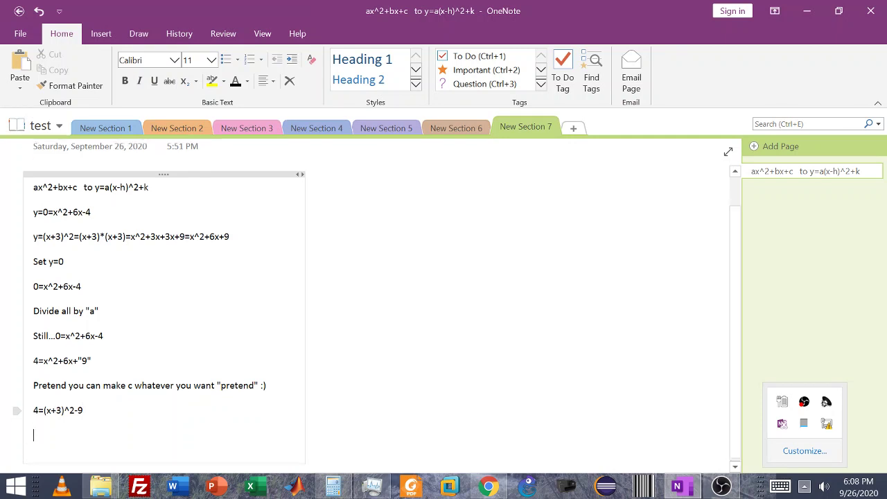
Step: Start a new line with "4=" and fill it with a copy of (x+3)*(x+3)=x^2+3x+3x+9=x^2+6x+9 from the expansion line
text(4=)
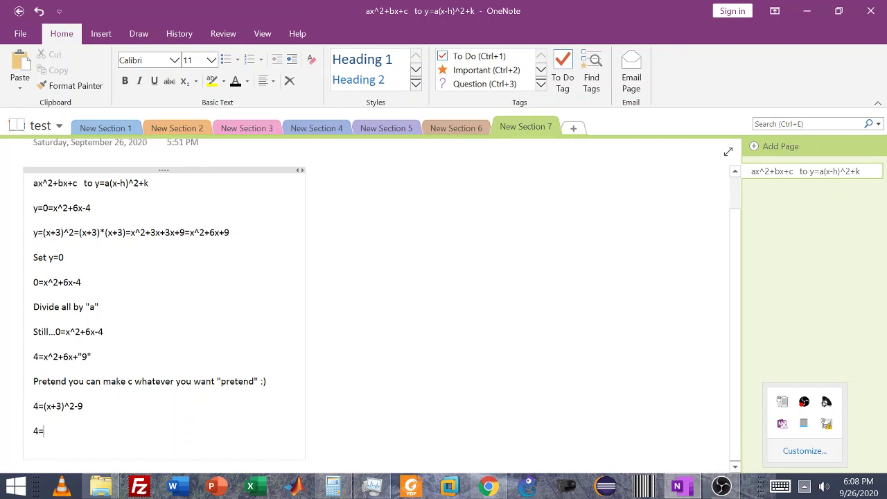
drag(79, 232, 243, 239)
key(ctrl+c)
key(Right)
key(ctrl+v)
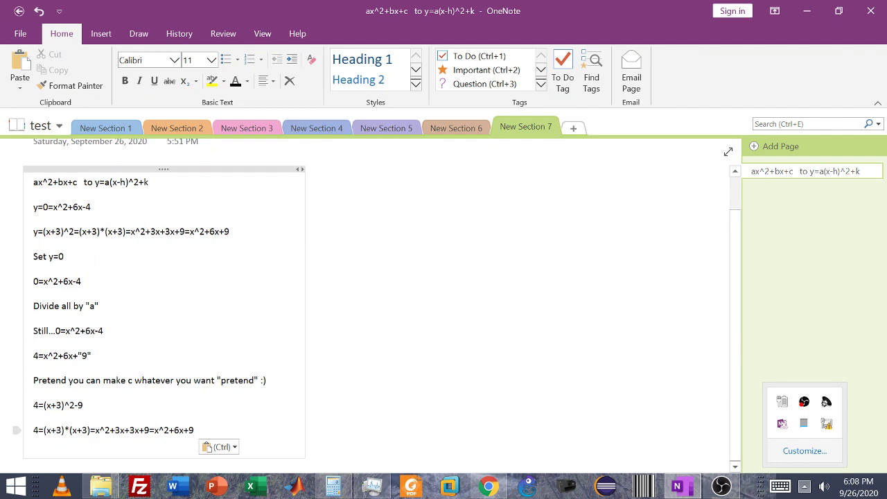
Step: Insert -9 after (x+3)*(x+3), x^2+3x+3x+9 and x^2+6x+9 in the last equation
text(-9)
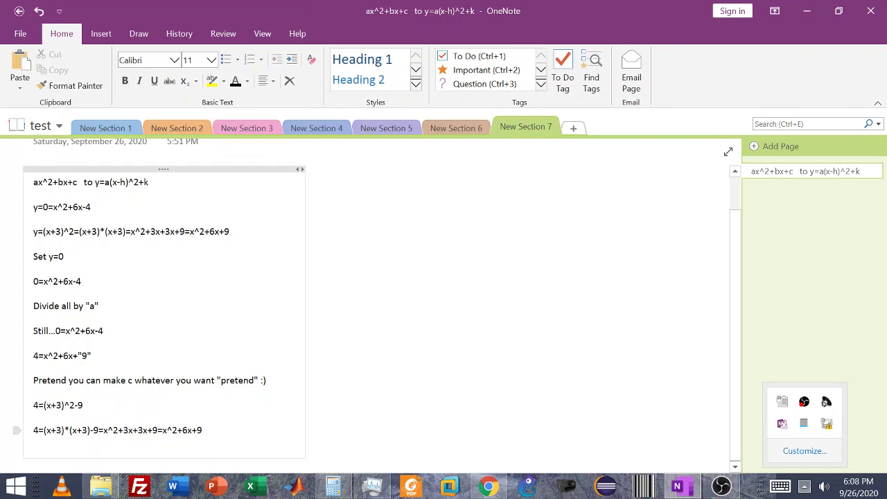
click(160, 429)
text(-9)
text(-9)
Step: Extend the last equation with "=" and a copy of its x^2+6x term, and open a new line below it
drag(170, 431, 201, 433)
key(ctrl+c)
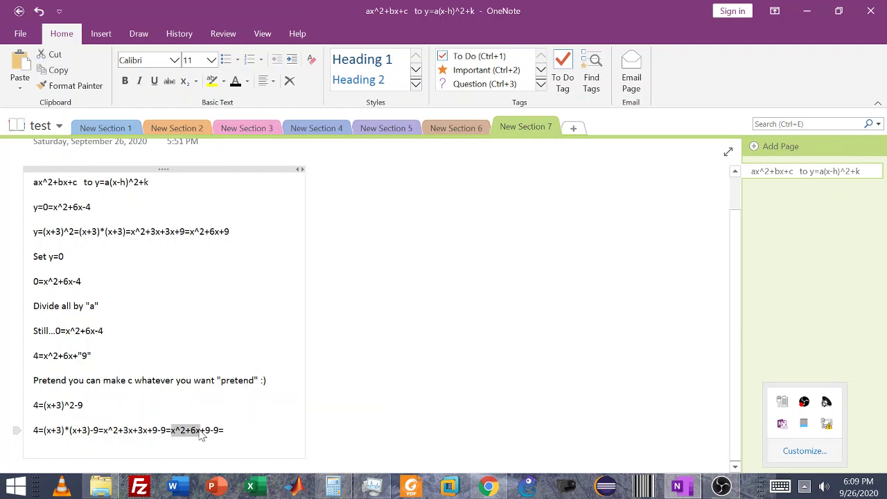
key(Right)
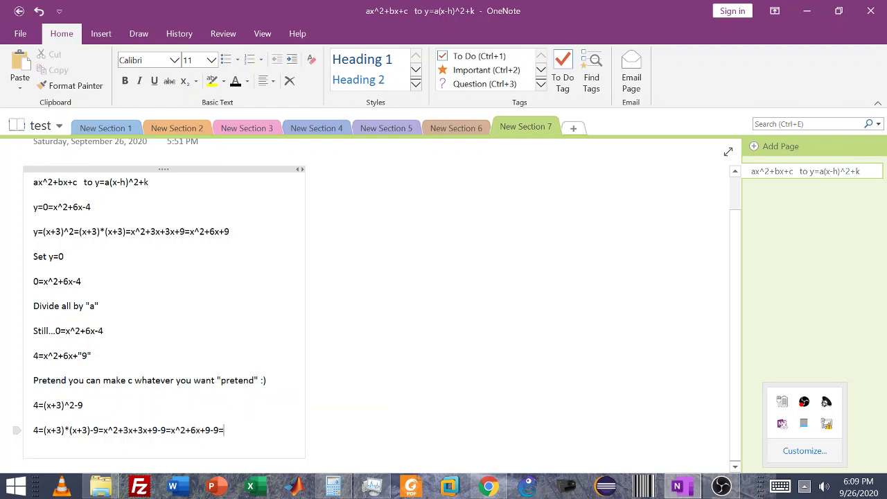
key(ctrl+v)
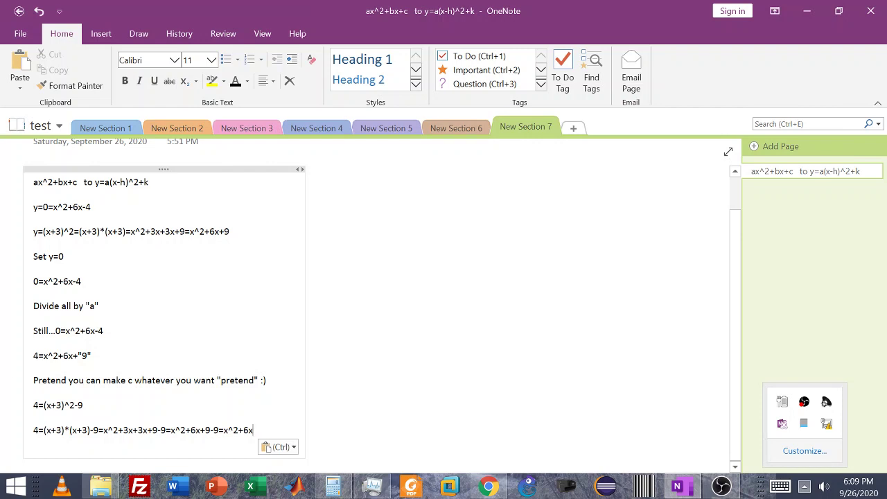
key(Return)
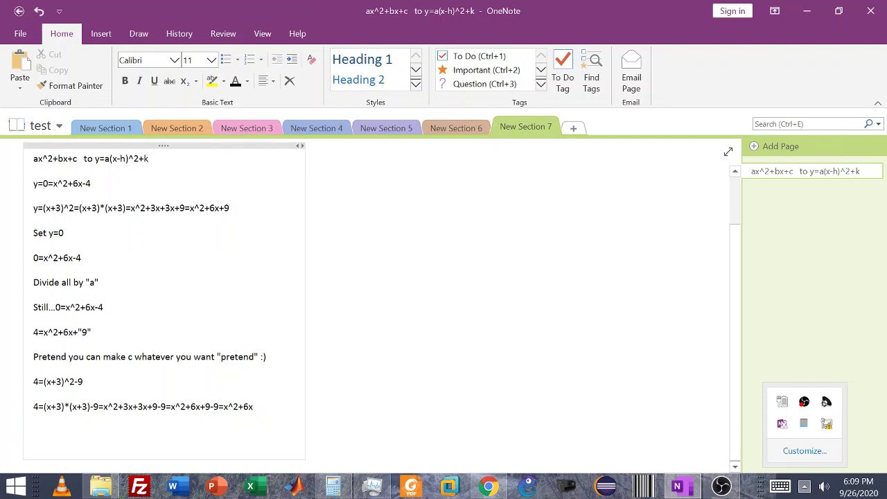
Step: Copy the equation 4=(x+3)^2-9 onto the new line at the end of the note
drag(83, 382, 33, 382)
key(ctrl+c)
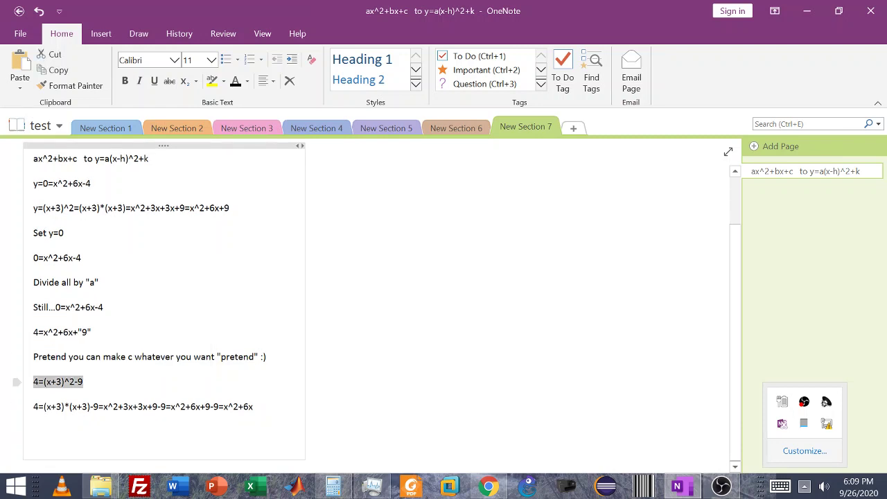
click(42, 431)
key(ctrl+v)
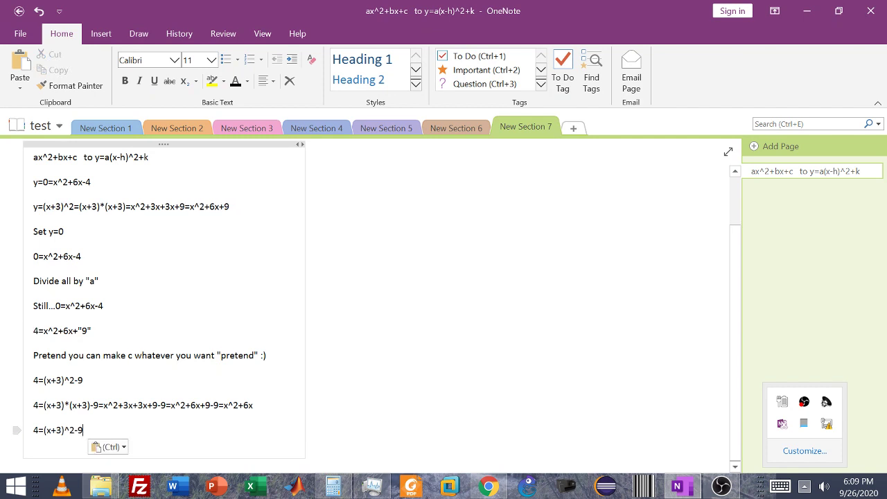
Step: Add another copy of 4=(x+3)^2-9 below and change it to 0=(x+3)^2-9-4
key(Return)
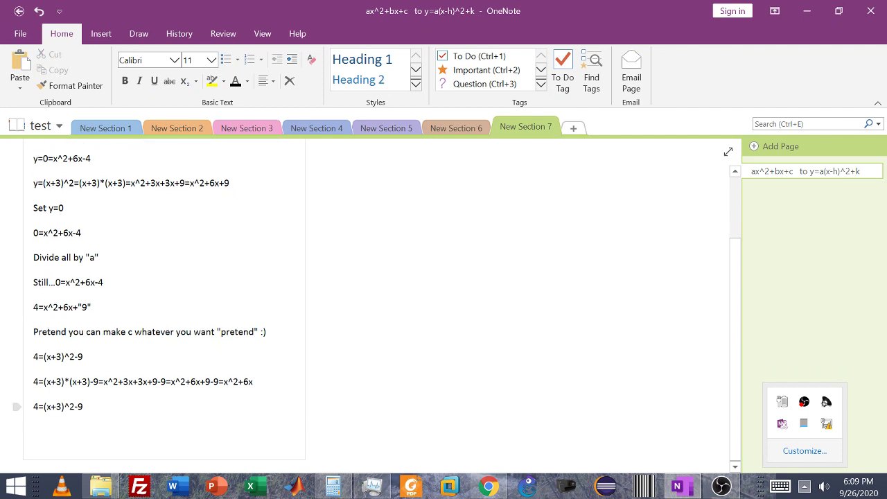
text(v)
key(BackSpace)
key(ctrl+v)
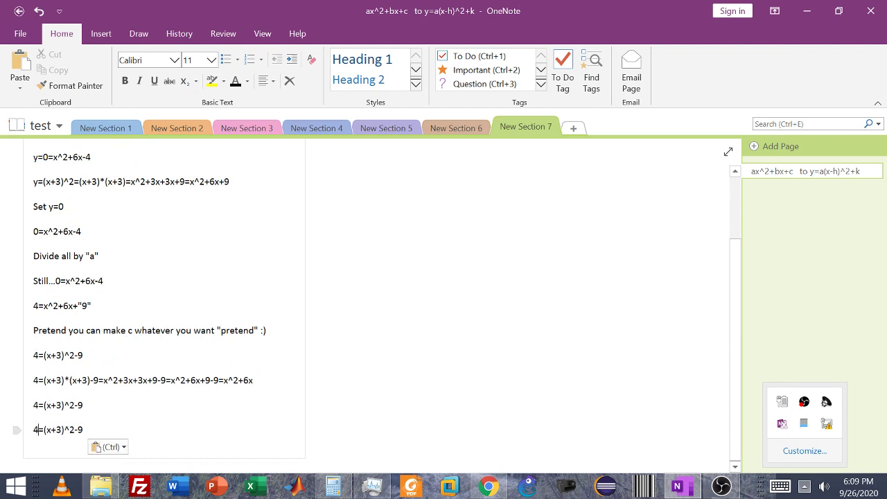
key(BackSpace)
text(0)
text(-4)
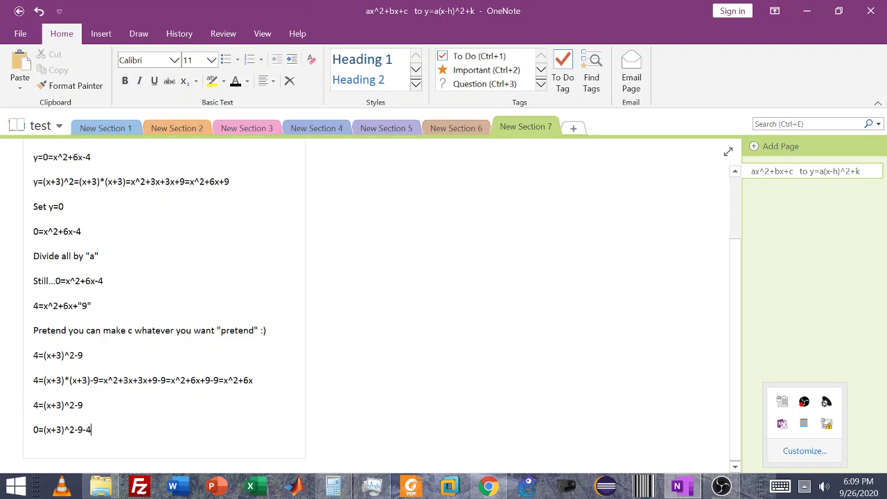
Step: Duplicate 0=(x+3)^2-9-4 on the next line and simplify the copy to 0=(x+3)^2-13
drag(90, 430, 33, 430)
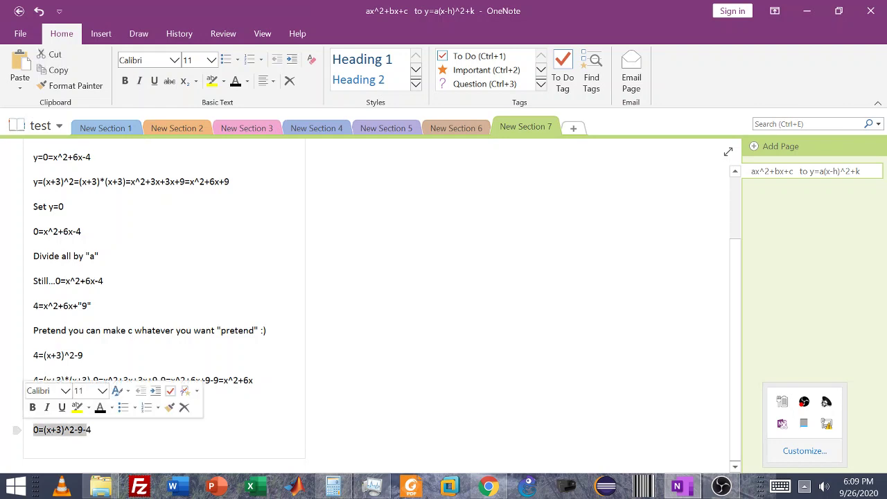
drag(91, 430, 33, 429)
key(ctrl+c)
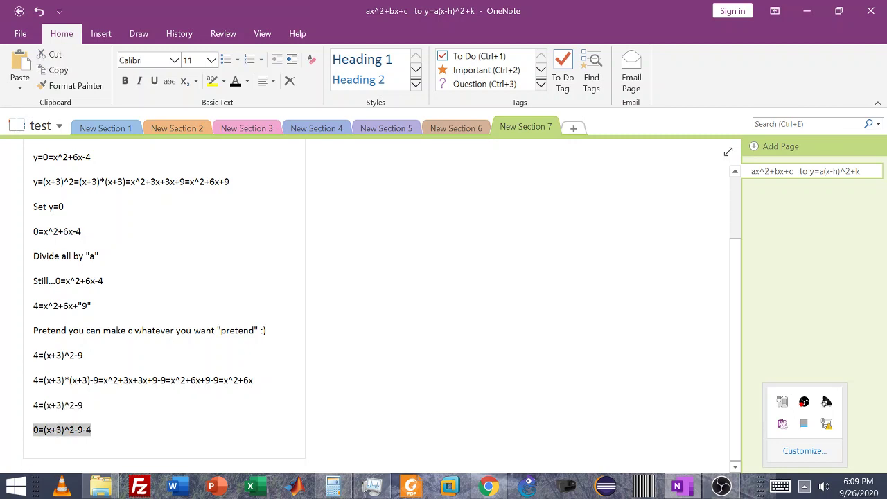
key(Right)
key(Return)
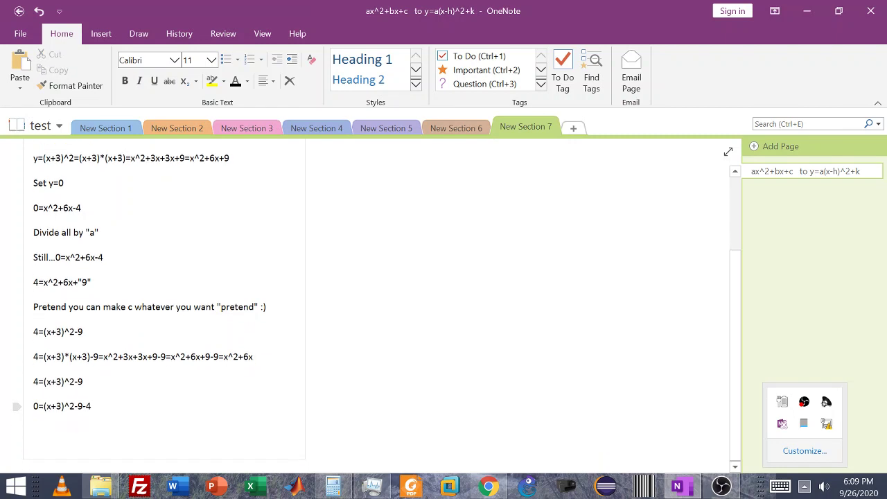
key(ctrl+v)
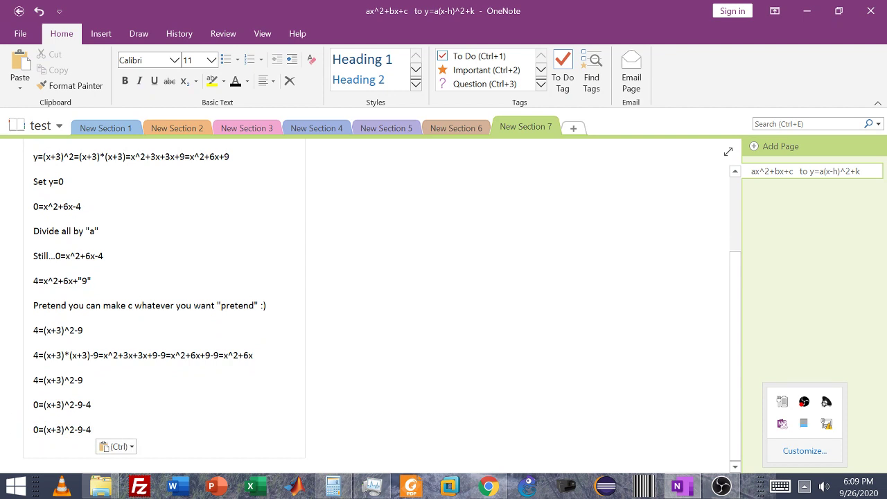
key(BackSpace)
key(BackSpace)
key(BackSpace)
text(13)
Step: Write the vertex form y=1*(x+3)^2-13 on a new last line
key(Return)
text(y=)
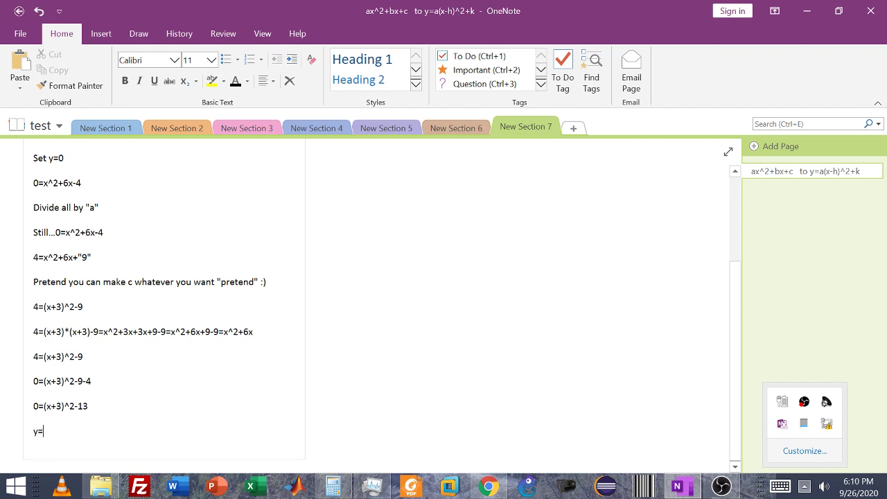
scroll(164, 305, up, 2)
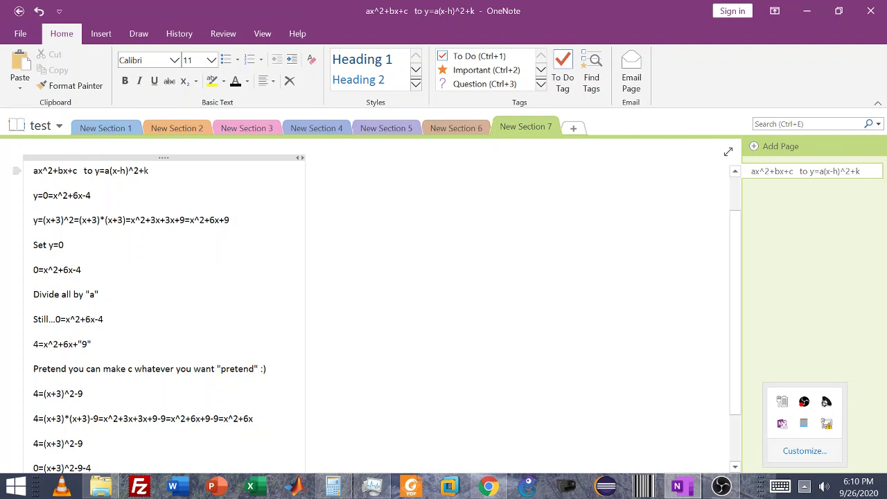
scroll(164, 305, down, 2)
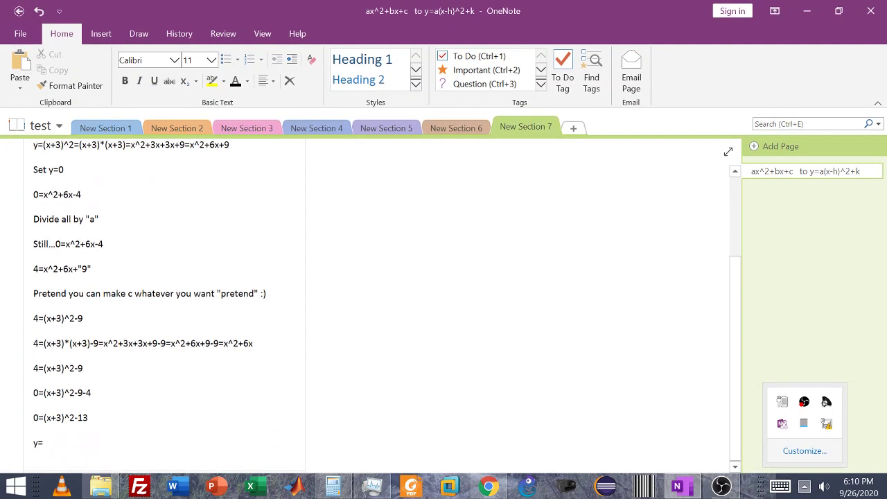
text(a)
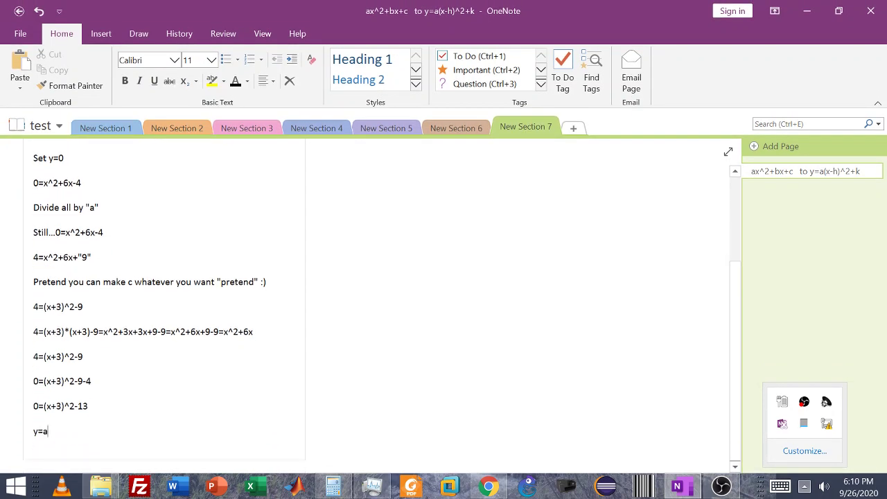
key(BackSpace)
scroll(164, 305, up, 3)
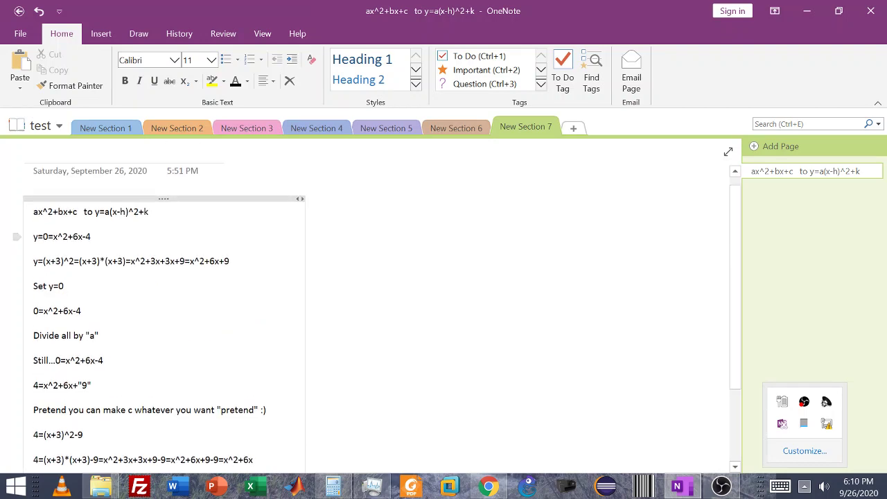
scroll(164, 305, down, 3)
text(()
text(*)
text(()
text(x+)
text(3)^2)
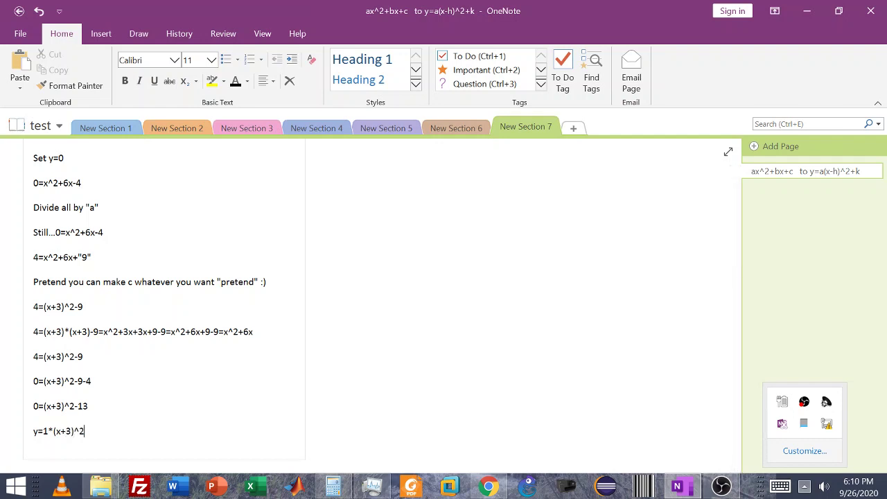
text(-13)
Step: Copy the heading "ax^2+bx+c to y=a(x-h)^2+k" into the page body of a new notebook section
scroll(167, 305, up, 3)
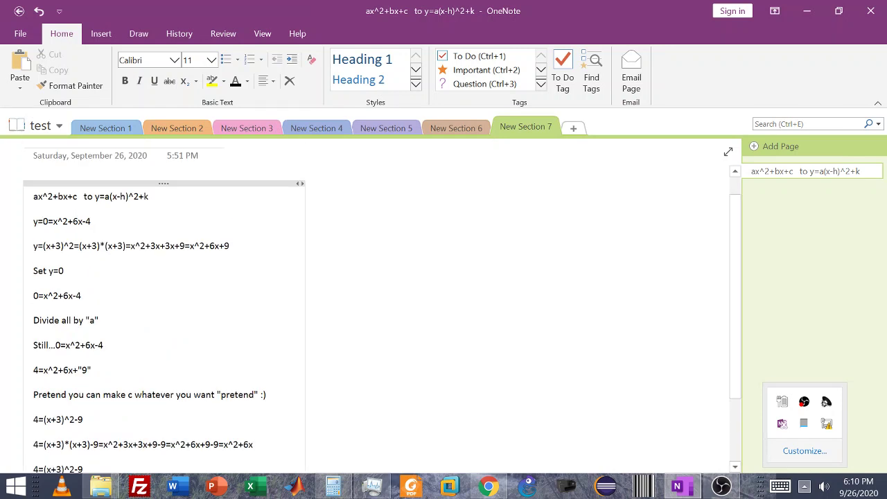
drag(150, 196, 34, 196)
key(ctrl+c)
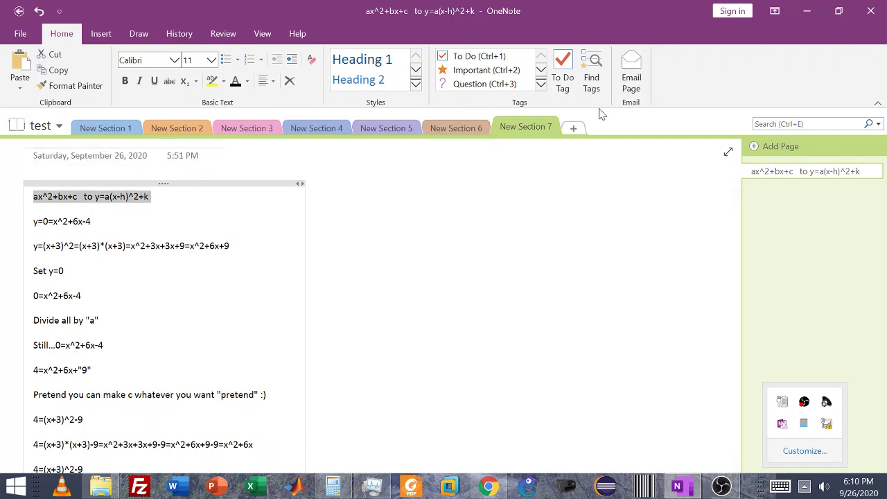
click(573, 127)
click(34, 224)
key(ctrl+v)
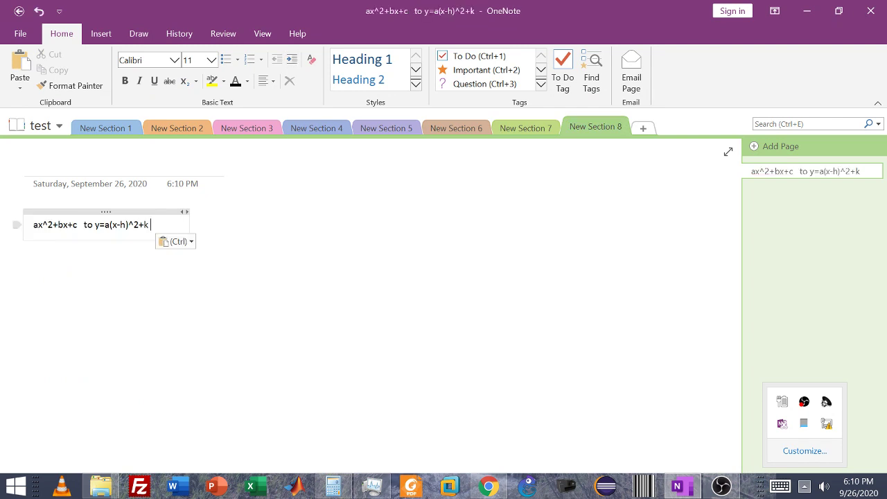
Step: Write the second example y=2*x^2+12x+20 below the heading and open a new line
key(Return)
key(Return)
text(y=)
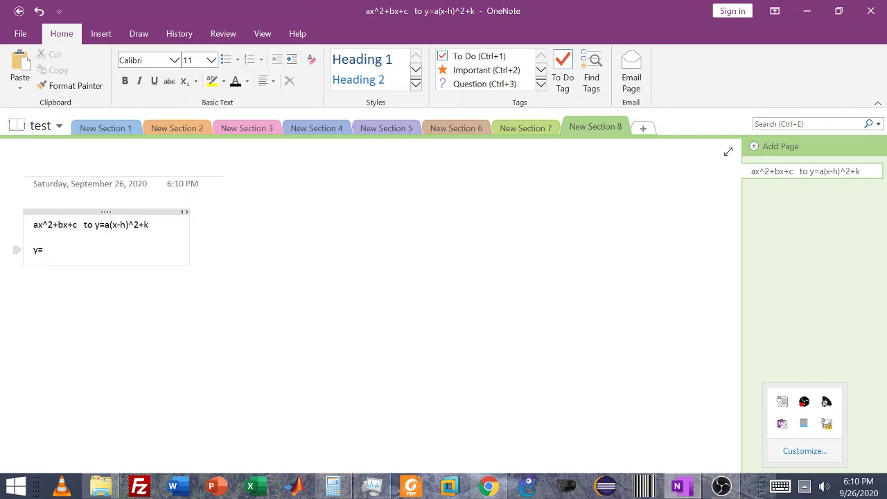
text(2*a)
key(BackSpace)
text(x^2+12x+20)
key(Return)
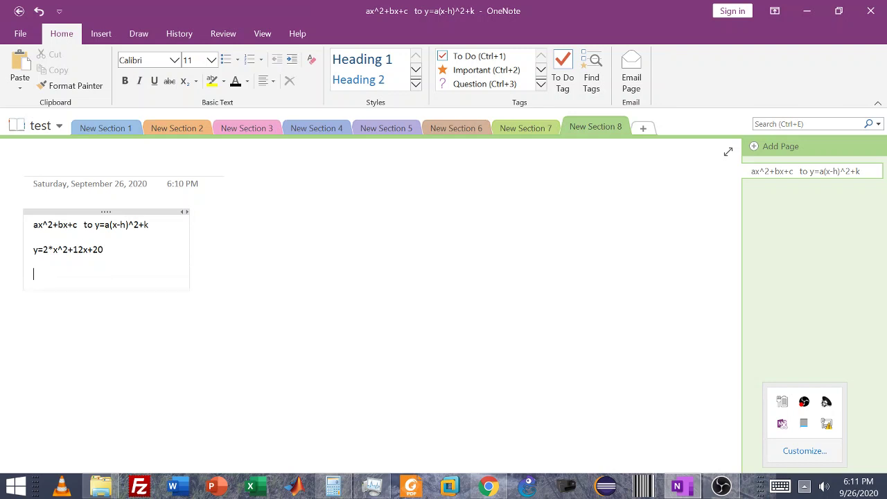
Step: Write "Set y =0" and below it 0=2*x^2+12x+20, reusing the right side of the y equation
text(set y =0)
key(Return)
key(Return)
text(0=)
drag(104, 250, 44, 252)
key(ctrl+c)
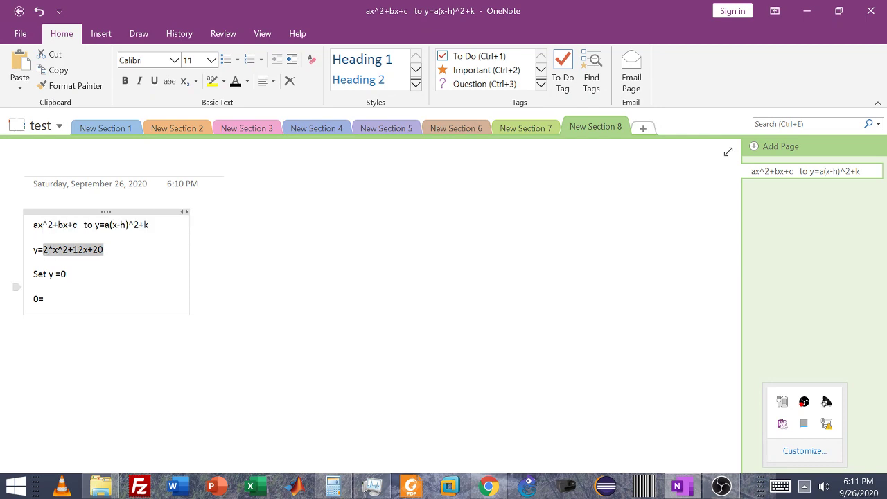
key(Down)
click(43, 299)
key(ctrl+v)
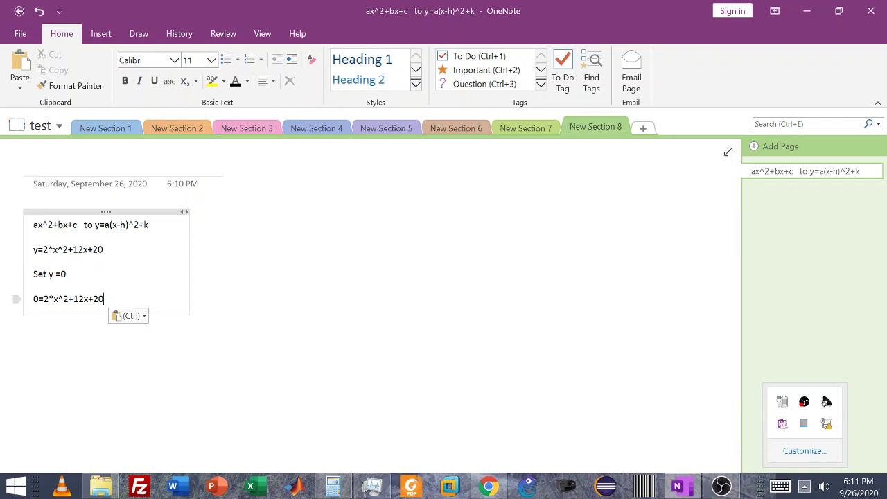
Step: Copy the 0=2*x^2+12x+20 equation and write 'Divide all terms by "a"' on a new line below it
key(shift+Home)
key(ctrl+c)
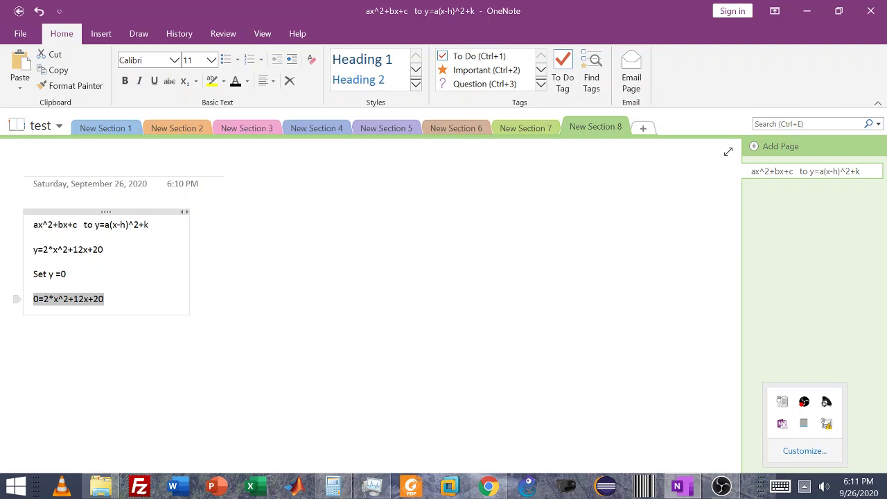
key(End)
key(Return)
key(Return)
text(s)
text(divide all)
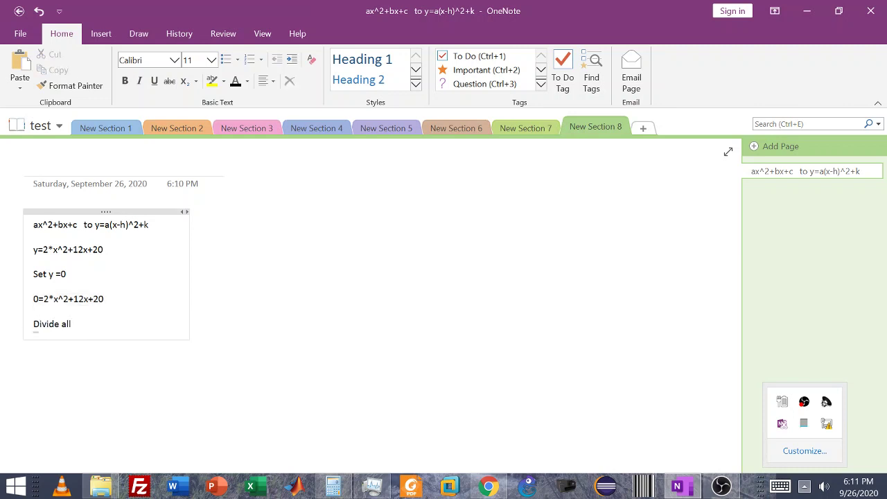
text( terms by "a")
key(Return)
key(Return)
Step: Write "This case =" followed by the copied equation, reduce it to 0=x^2+6x+10, and open a new line
text(This case =)
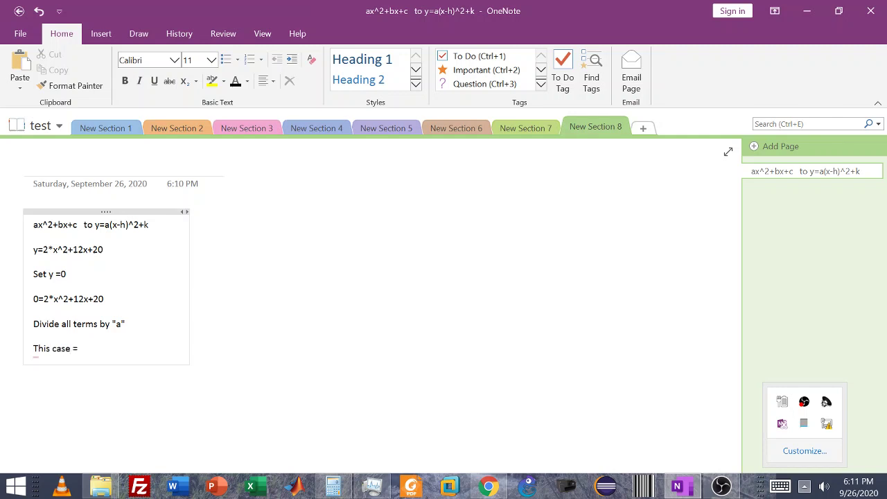
key(ctrl+v)
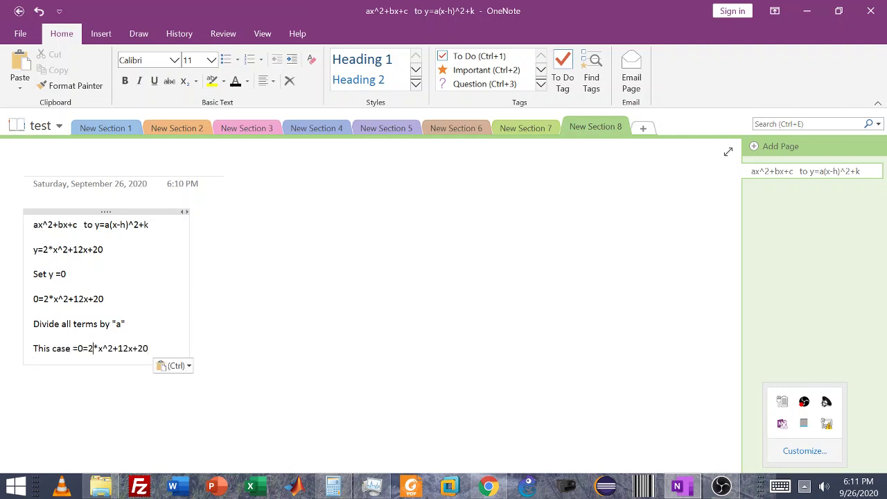
click(92, 349)
key(BackSpace)
key(Delete)
key(Delete)
key(BackSpace)
text(6)
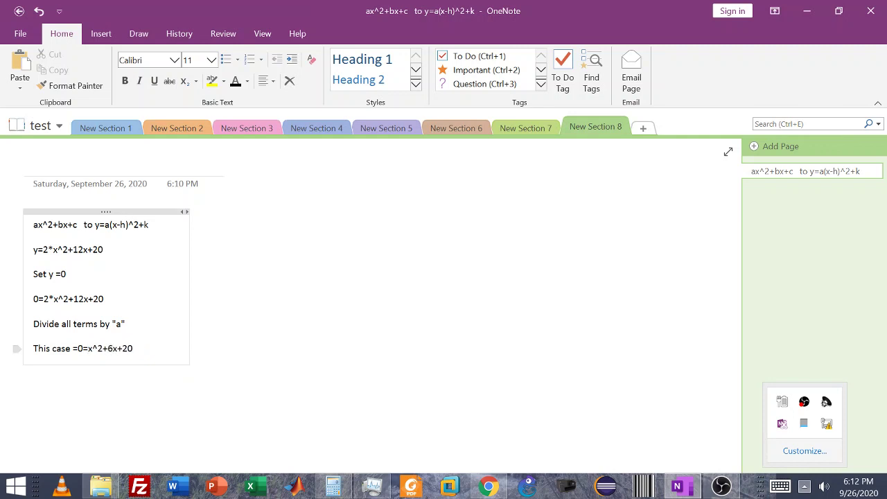
key(Left)
key(BackSpace)
text(1)
click(133, 349)
key(Return)
key(Return)
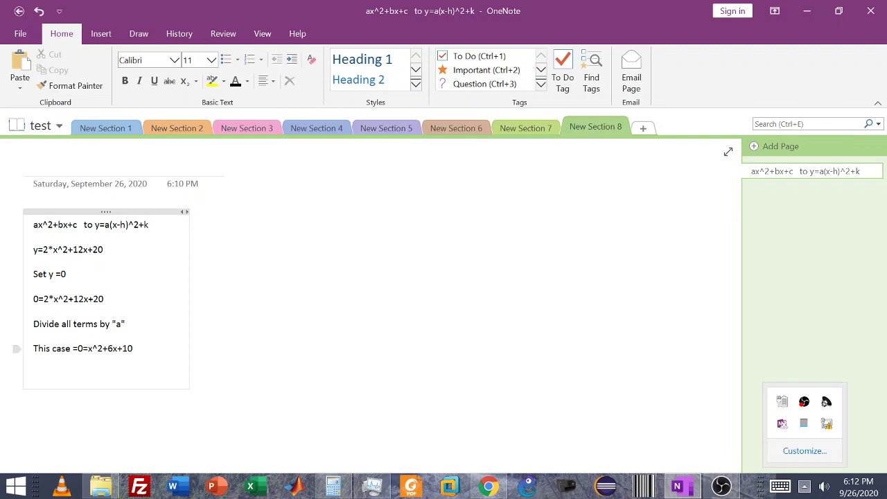
Step: Write -10=x^2+6x below the divided equation and start another line
text(-10)
text(=x^2+6x)
key(Return)
key(Return)
Step: Write the factored equation -10=(x+3)(x+3) on the last line
text(-1-0)
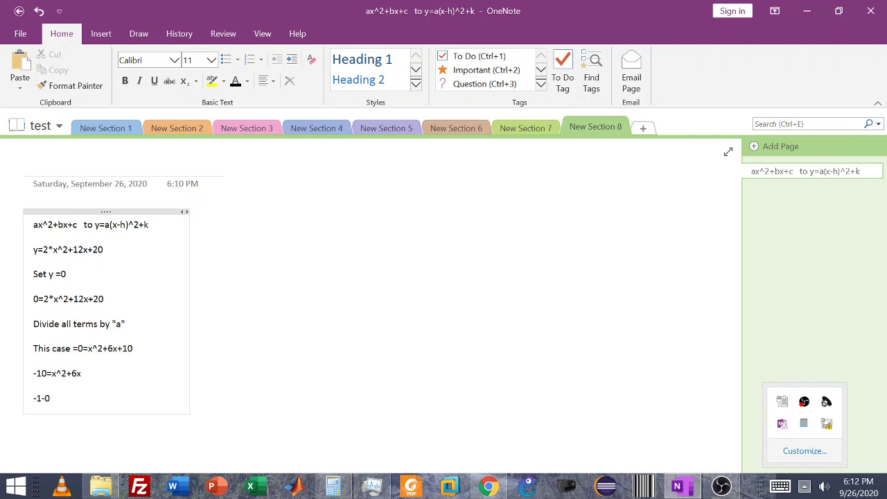
key(BackSpace)
key(BackSpace)
text(0=(x+3*(x+3)))
key(Left)
key(BackSpace)
key(End)
text(-9)
key(BackSpace)
key(BackSpace)
Step: Append +9 to the -10=x^2+6x line and select the y=2*x^2+12x+20 line
click(81, 373)
text(+9)
drag(104, 250, 33, 249)
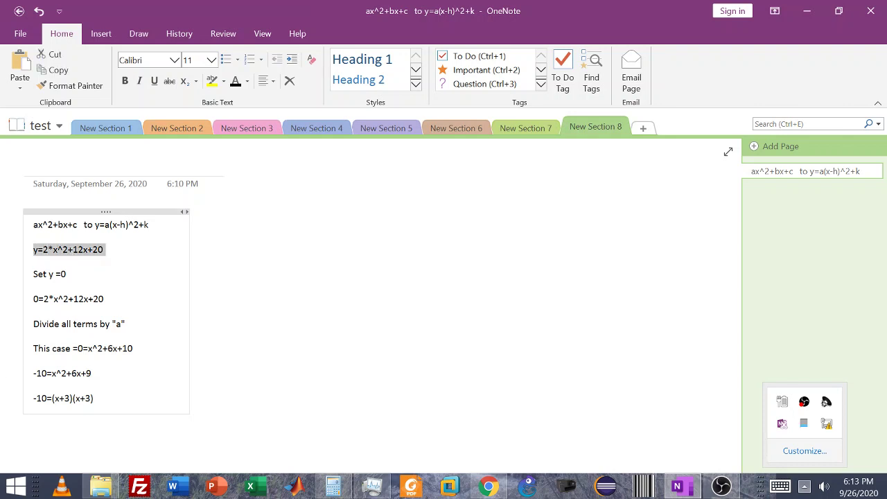
Step: Append -9 to the factored line -10=(x+3)(x+3) and remove +9 from the -10=x^2+6x line
click(35, 262)
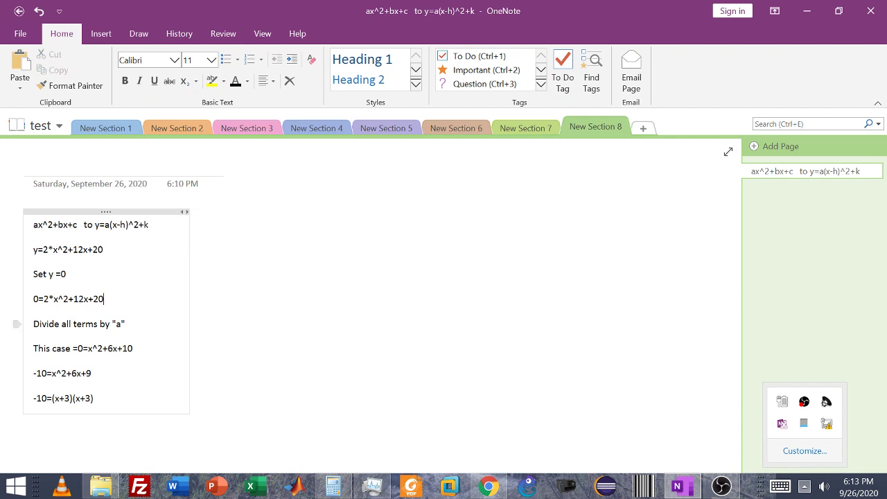
click(94, 398)
text(-9)
click(91, 374)
key(BackSpace)
key(BackSpace)
click(81, 399)
click(102, 398)
Step: Write the squared form -10=(x+3)^2-9 on a new line below the factored equation
key(Return)
key(Return)
text(-10)
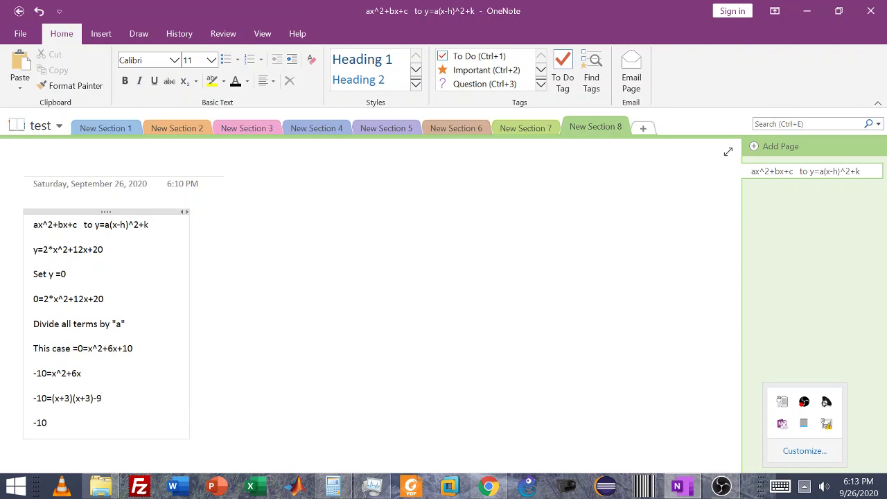
text(+)
key(BackSpace)
text(=(x+3)^2-9)
Step: Write 0=(x+3)^2+1 on a new line below -10=(x+3)^2-9
key(Return)
key(Return)
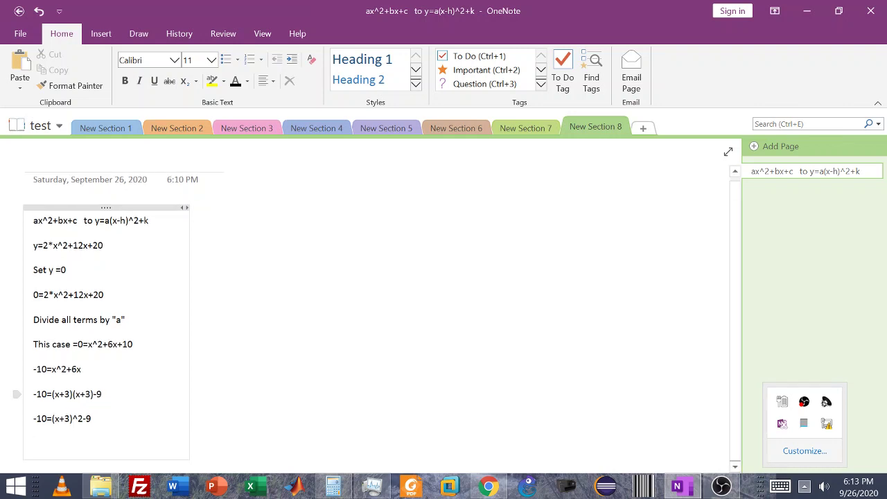
text(0=x+3)
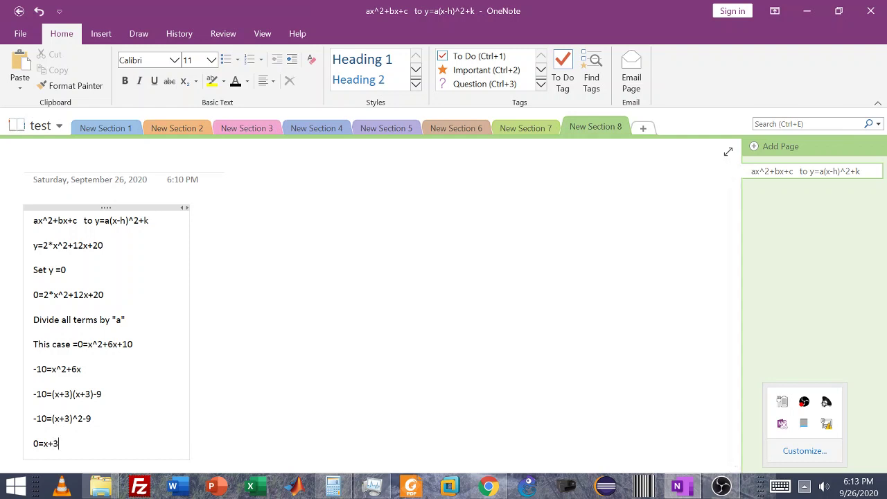
text())
click(44, 444)
text(*)
key(BackSpace)
text(()
key(End)
text(^2+1)
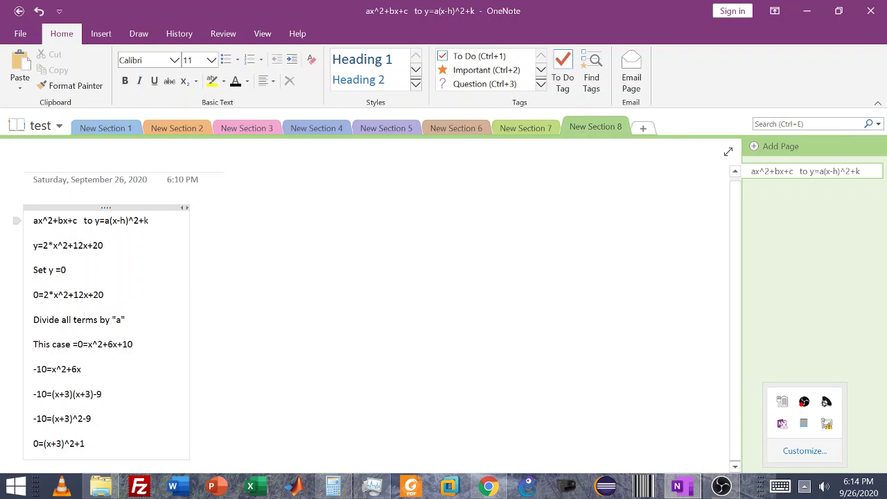
Step: Write 0=2((x+3)^2+1) on a new line to multiply the equation back by 2
click(85, 444)
key(Return)
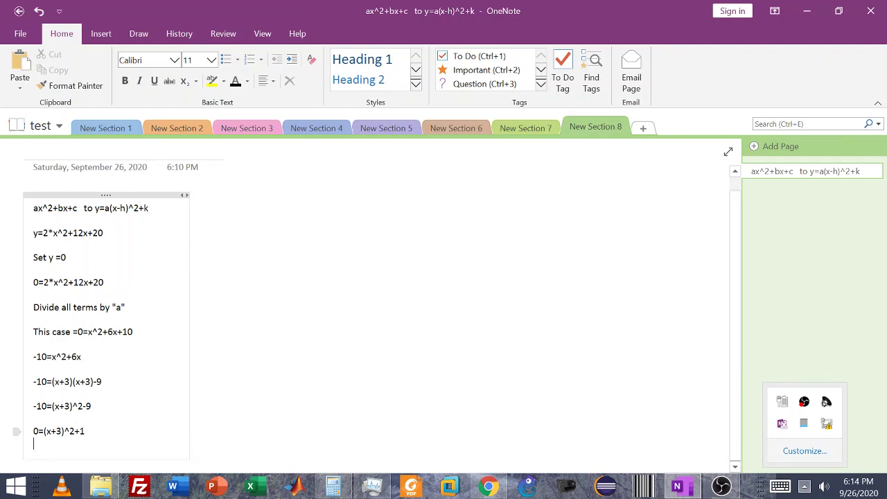
click(68, 221)
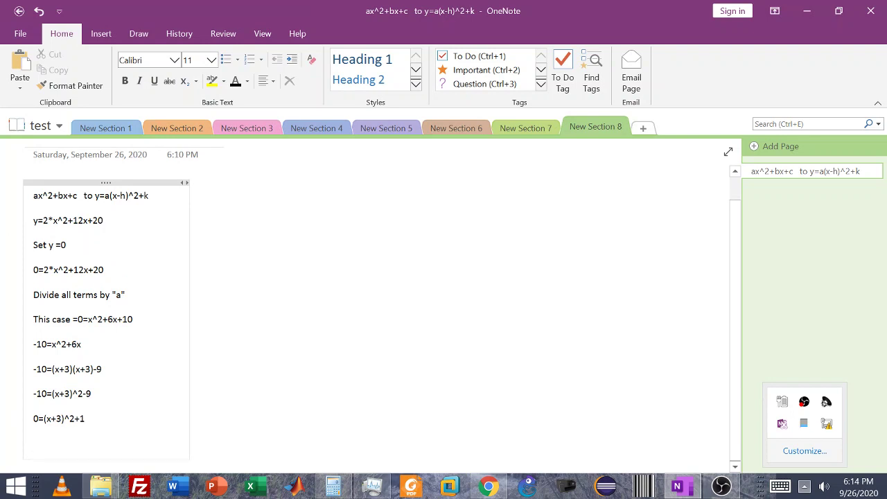
text(0=2((x)
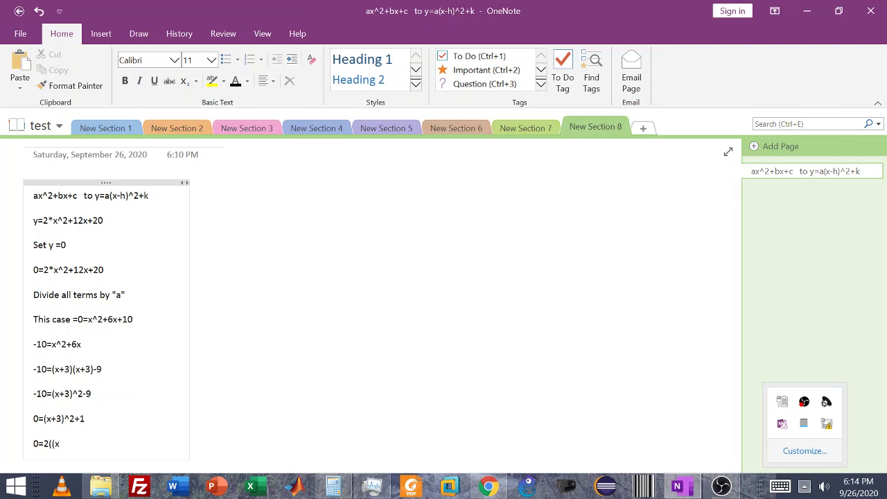
text(+3)^2+1))
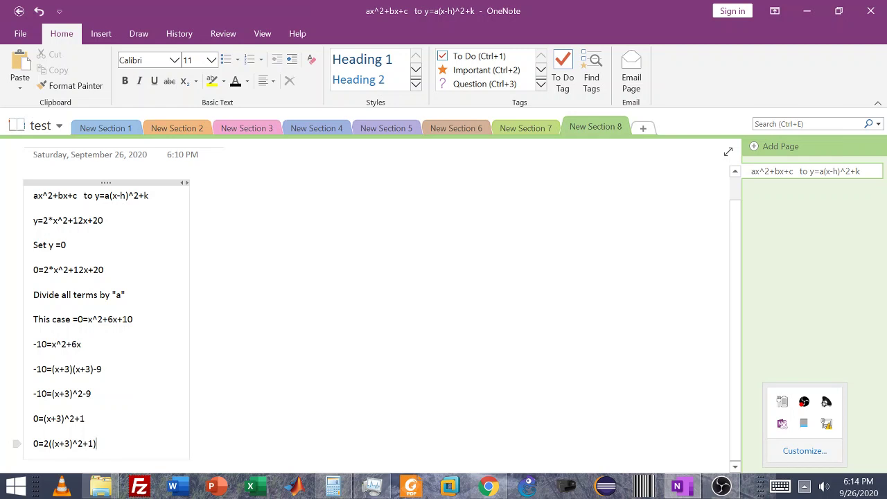
Step: Write the distributed equation 0=2(x+3)^2+2 on the following line
key(Return)
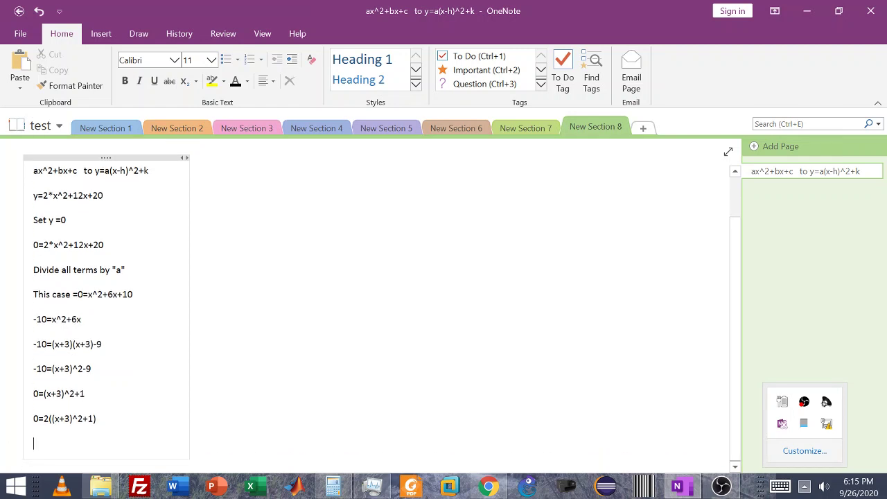
text(0=2(x+3^2)
text()+2)
click(68, 443)
text())
click(83, 443)
key(BackSpace)
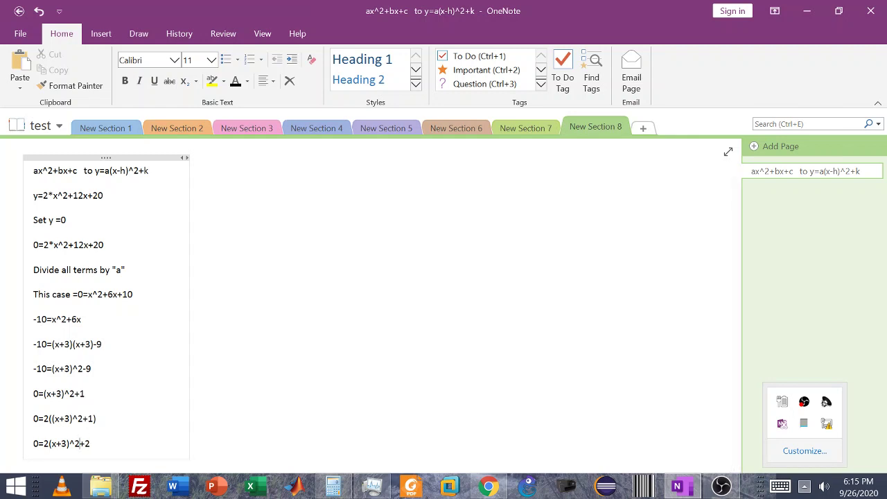
Step: Copy 0=2(x+3)^2+2 to a new line and replace its 0 with y to give y=2(x+3)^2+2
drag(90, 443, 34, 444)
key(ctrl+c)
click(99, 443)
key(Return)
key(ctrl+v)
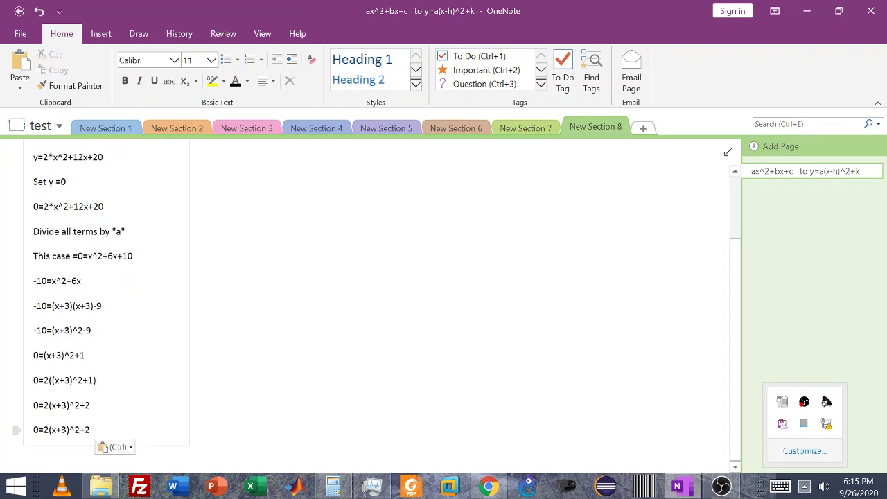
key(Home)
key(Delete)
text(y)
click(90, 430)
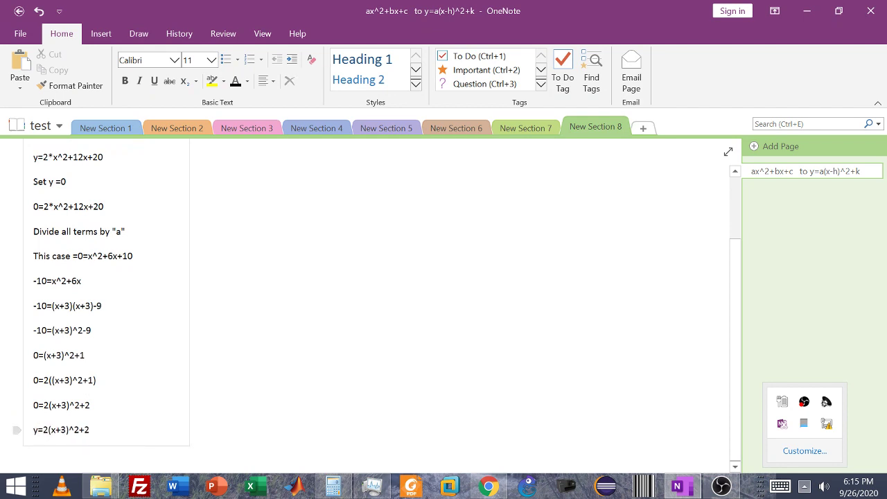
Step: Write the expanded check equation y=2*(x^2+3x+3x+9)+2 on a new line below the vertex form
key(Return)
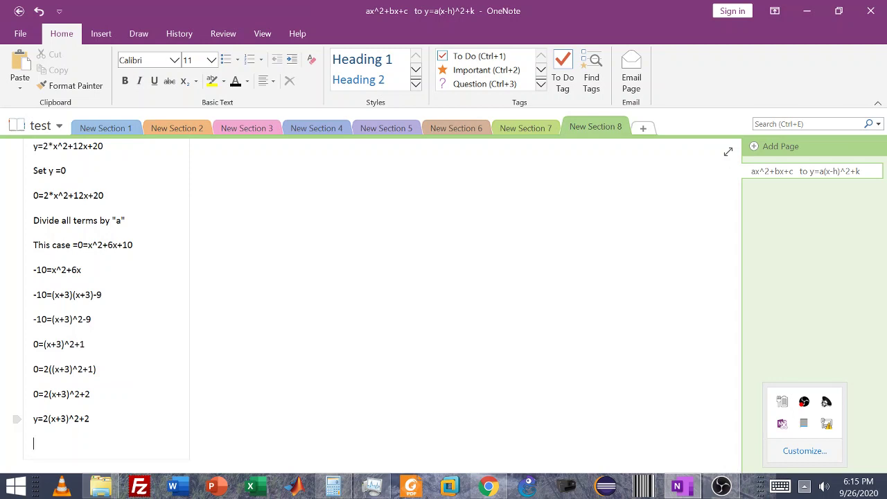
text(y=)
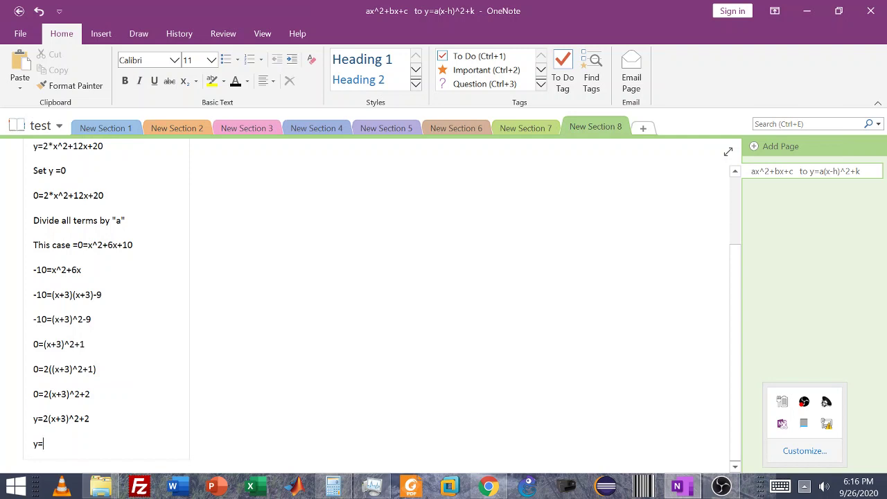
click(33, 431)
text(2*)
key(BackSpace)
key(BackSpace)
text(2)
text(*)
text((x)
key(BackSpace)
text(^2)
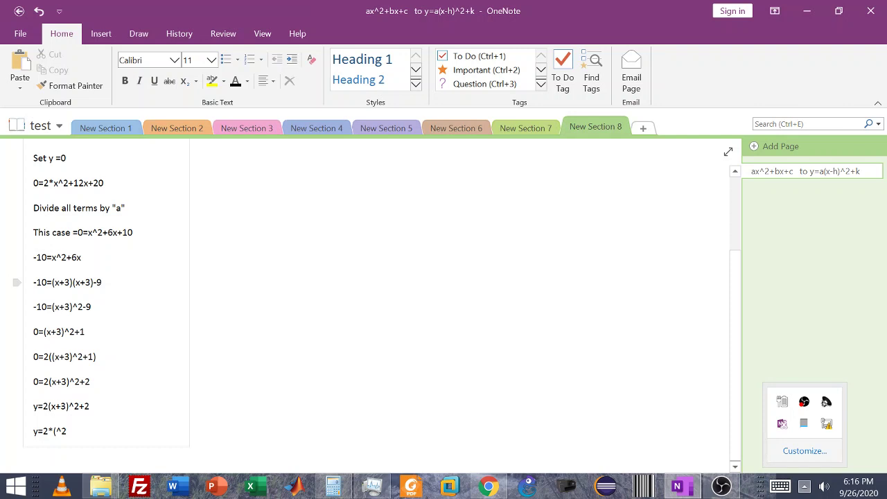
key(BackSpace)
key(BackSpace)
text(x^2)
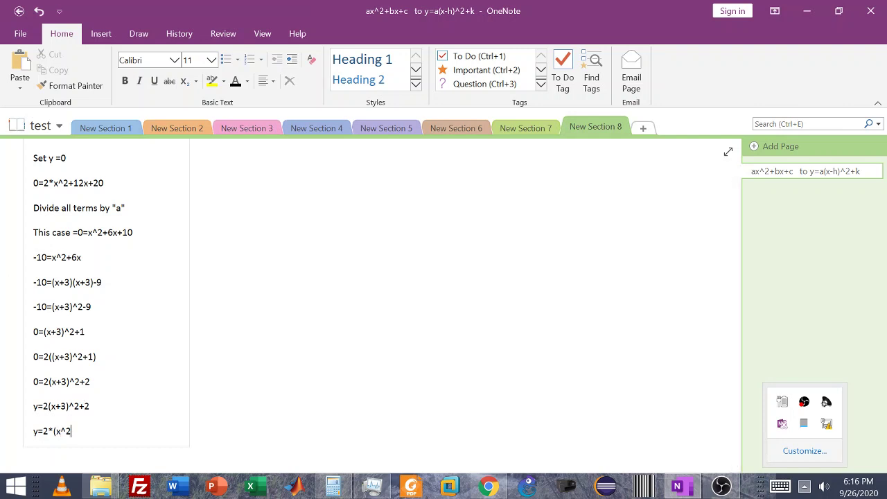
text(+3x+3x)
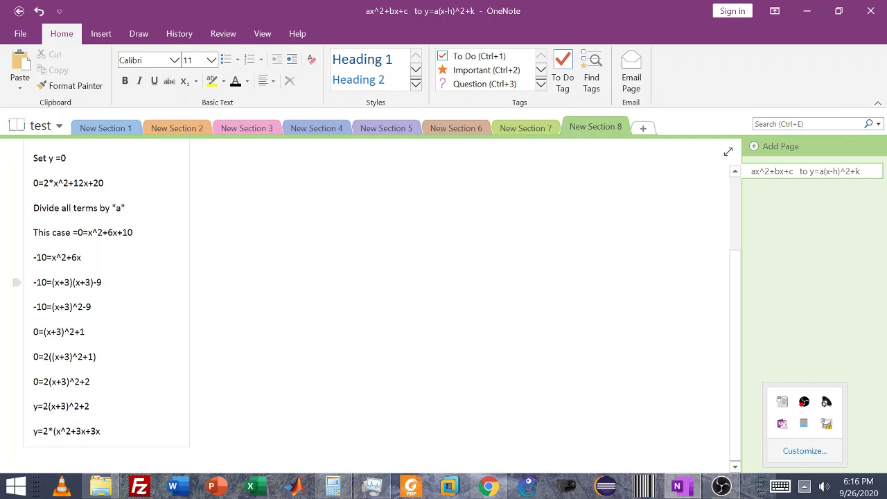
text(+9))
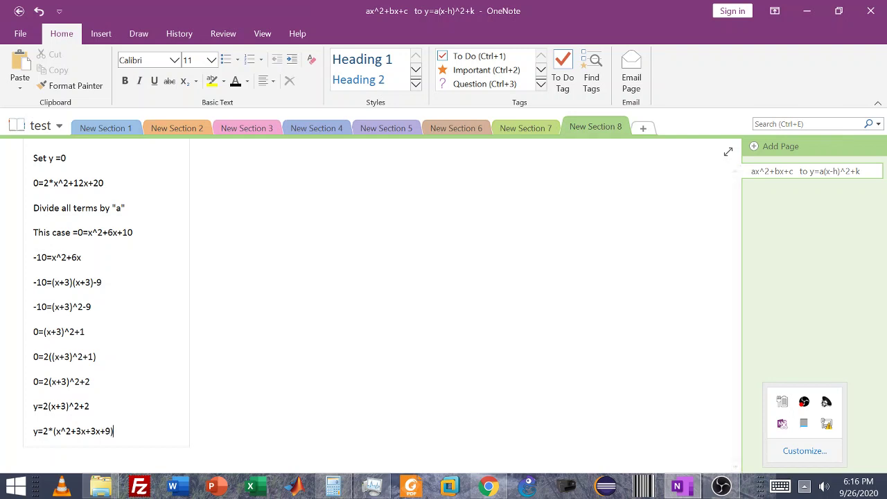
text(+2)
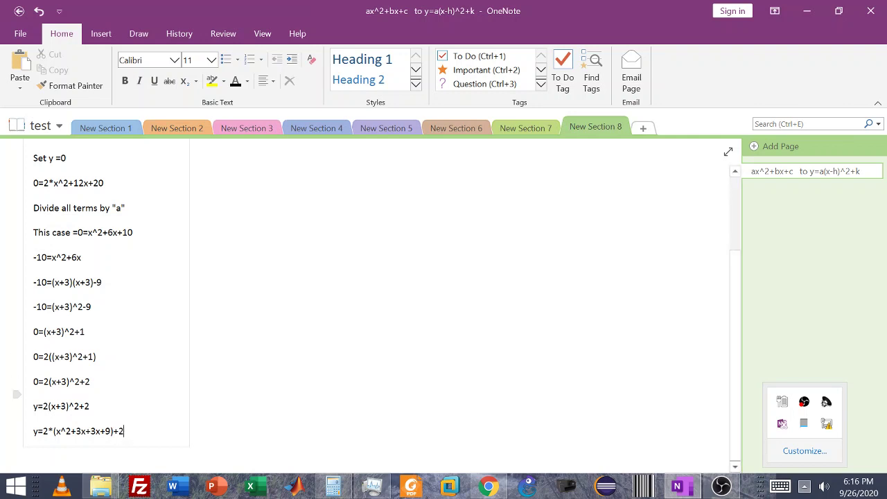
Step: Duplicate the expanded equation on a new line and combine 3x+3x into 6x, giving y=2*(x^2+6x+9)+2
key(Return)
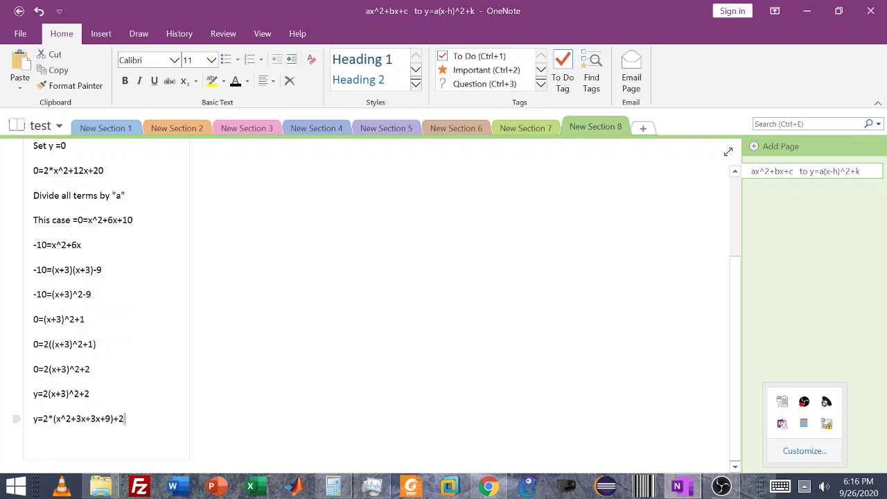
key(shift+Up)
key(Down)
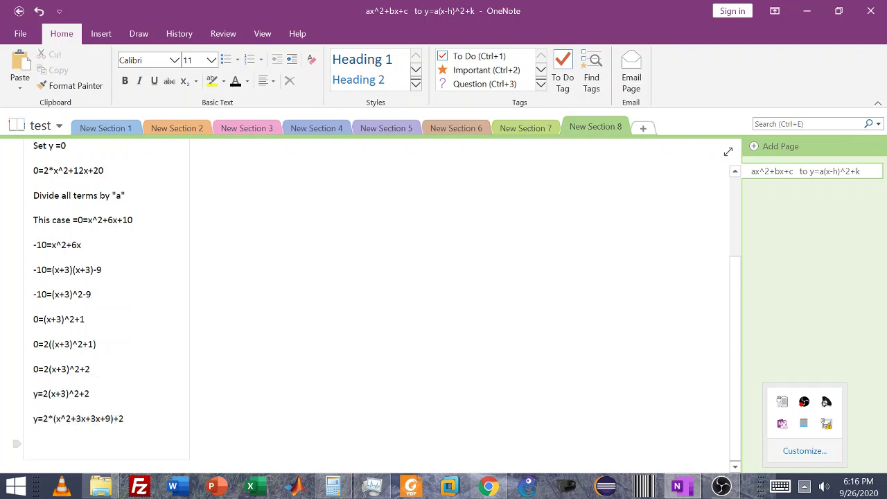
key(ctrl+v)
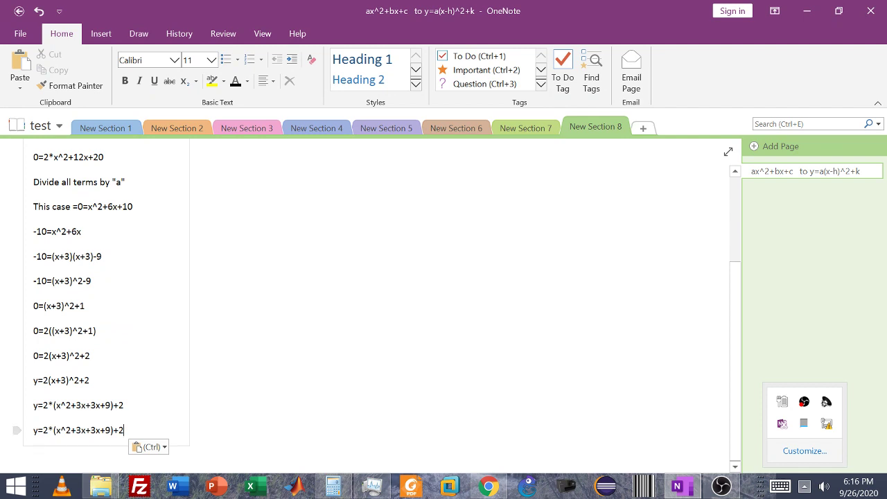
drag(75, 430, 100, 430)
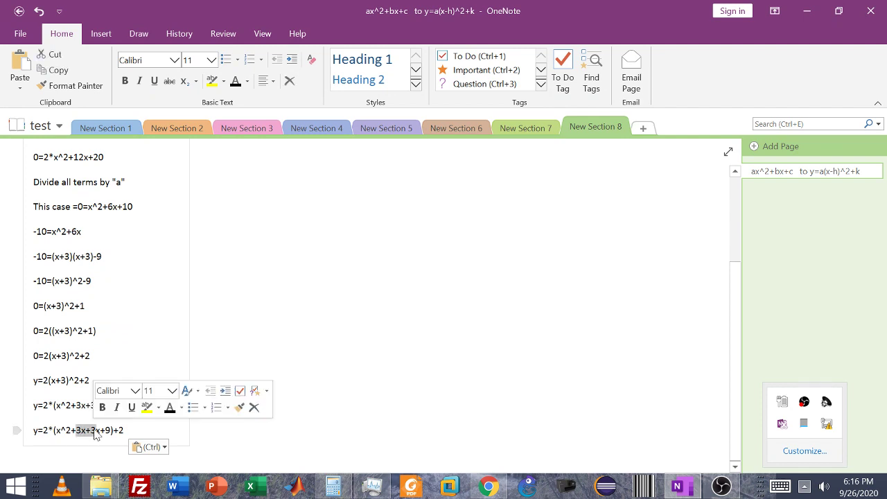
text(6x)
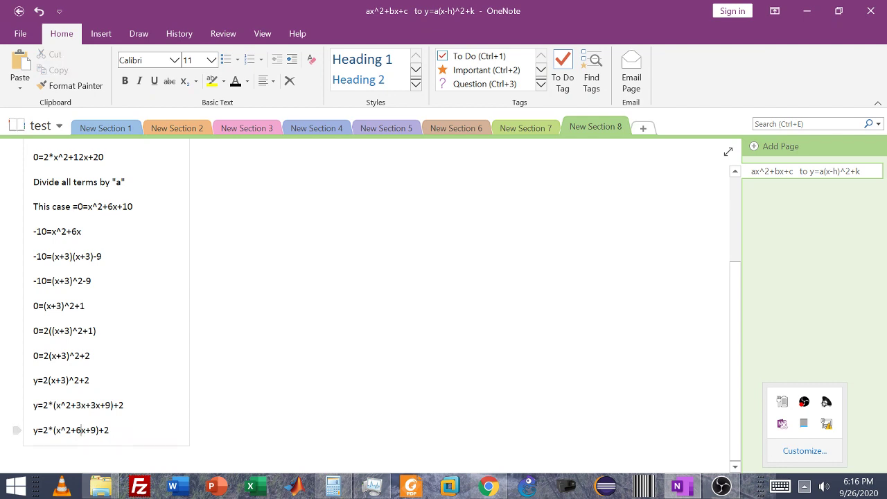
click(109, 431)
Step: Paste the expanded equation on another line and change its beginning from 2*(x^2 to 2x^2
key(Return)
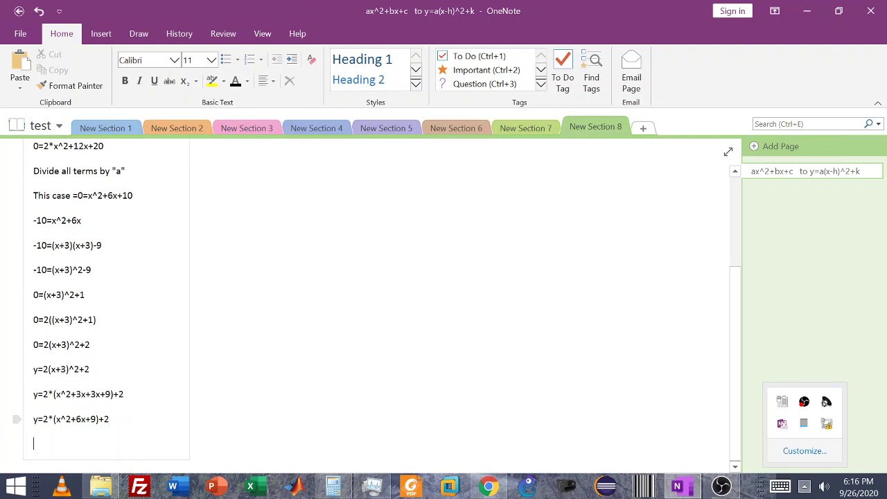
key(ctrl+v)
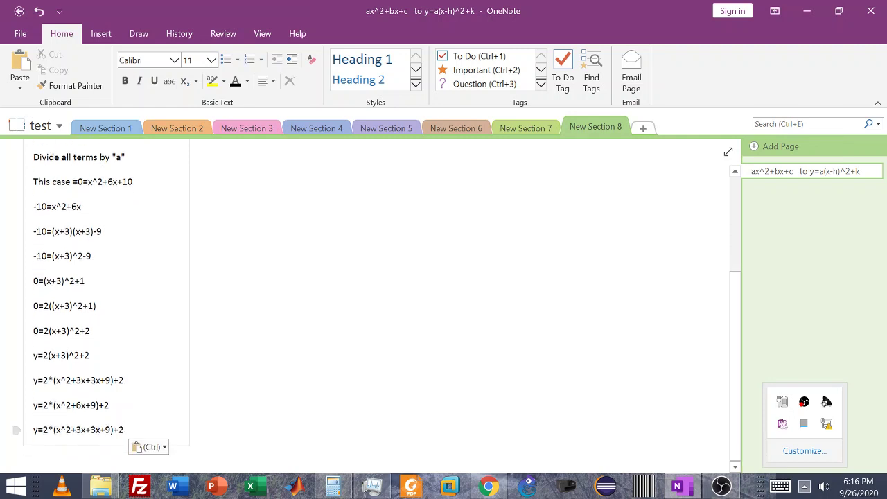
key(shift+Right)
key(shift+Right)
key(shift+Right)
text(2)
key(Up)
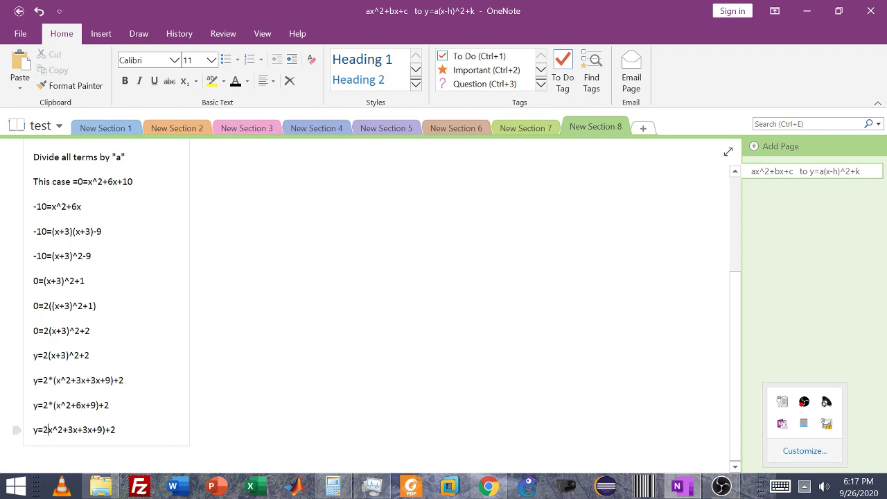
Step: Replace 3x+3x with 12x and 9) with 18 on the last line, giving y=2x^2+12x+18+2
drag(63, 430, 88, 430)
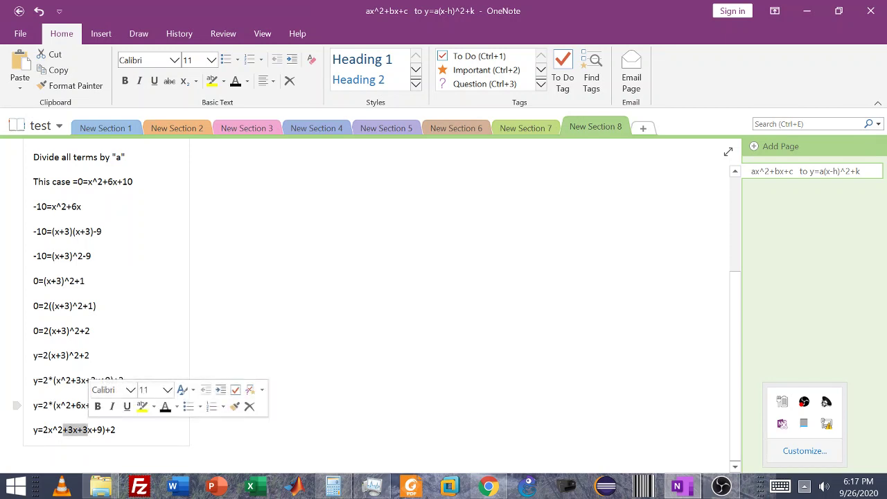
key(Delete)
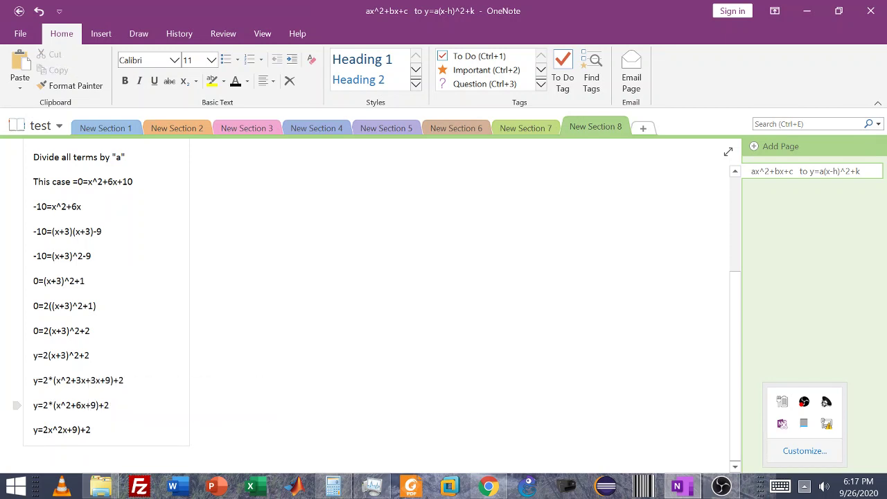
text(+)
key(Tab)
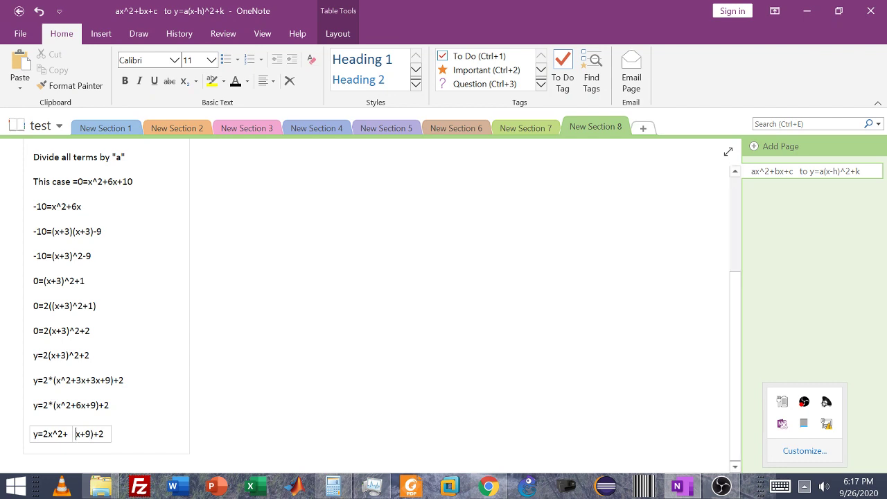
key(ctrl+z)
text(12)
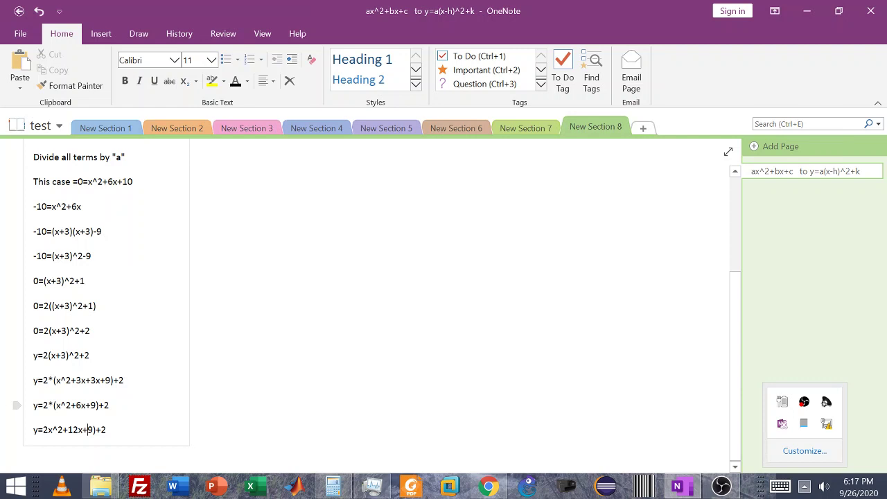
key(BackSpace)
text(18)
key(Delete)
Step: Copy y=2x^2+12x+18+2 to a new line and replace 18+2 with 20
drag(109, 430, 32, 429)
key(Right)
key(Return)
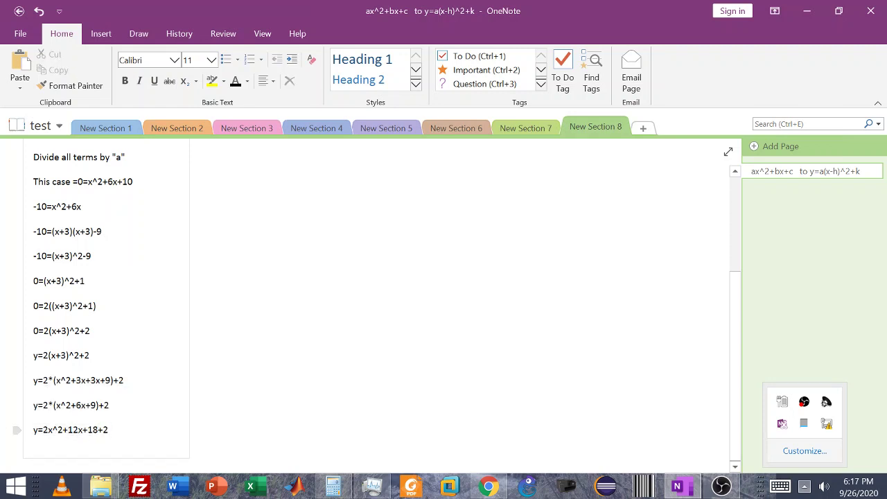
key(ctrl+v)
key(shift+Left)
key(shift+Left)
key(shift+Left)
key(shift+Left)
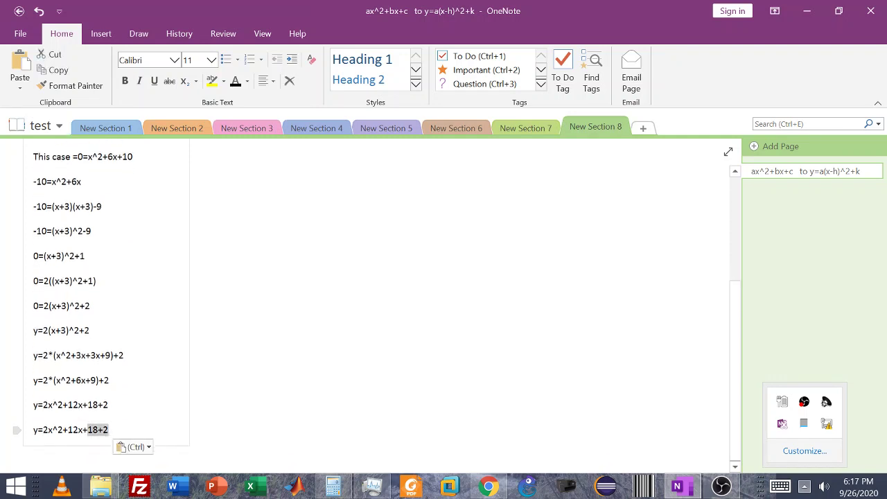
text(20)
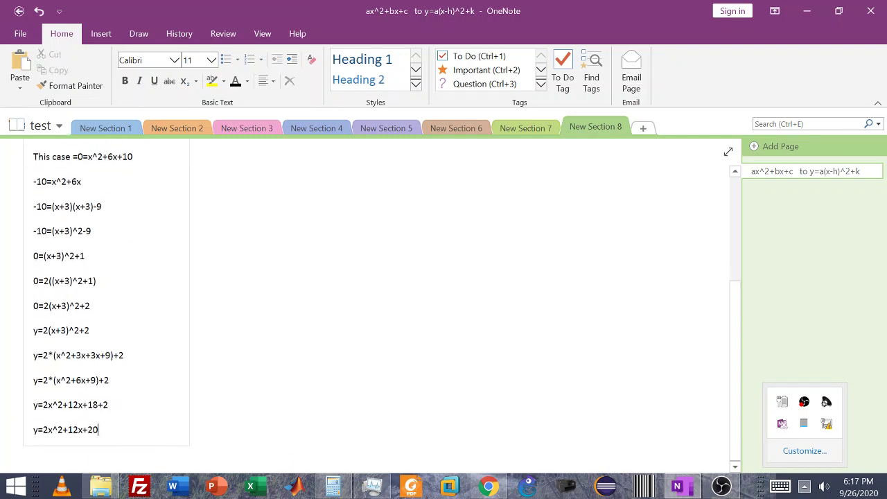
scroll(382, 305, up, 4)
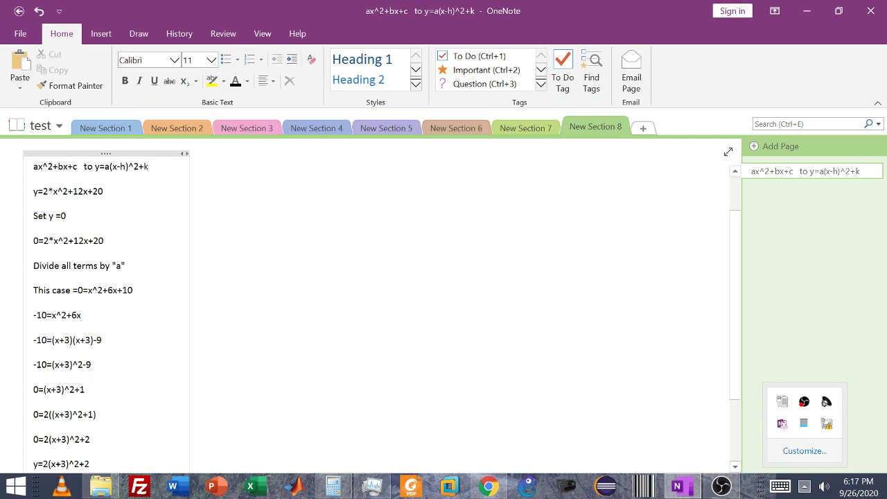
key(alt+Tab)
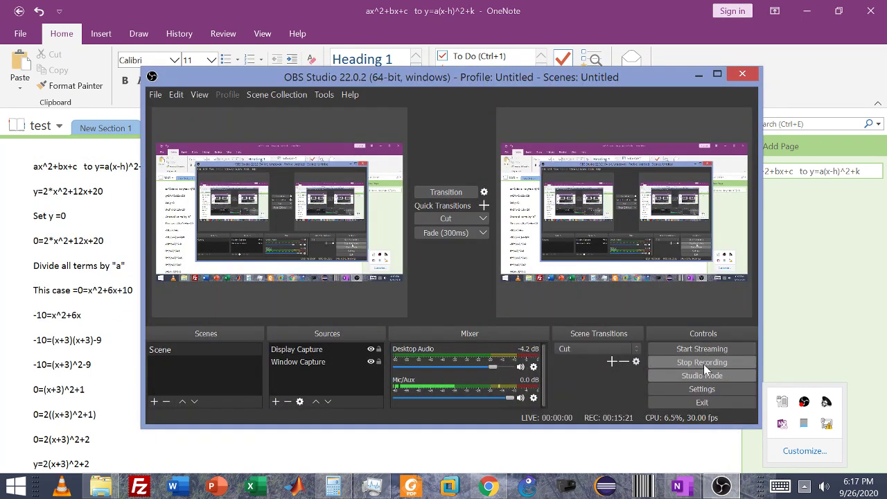